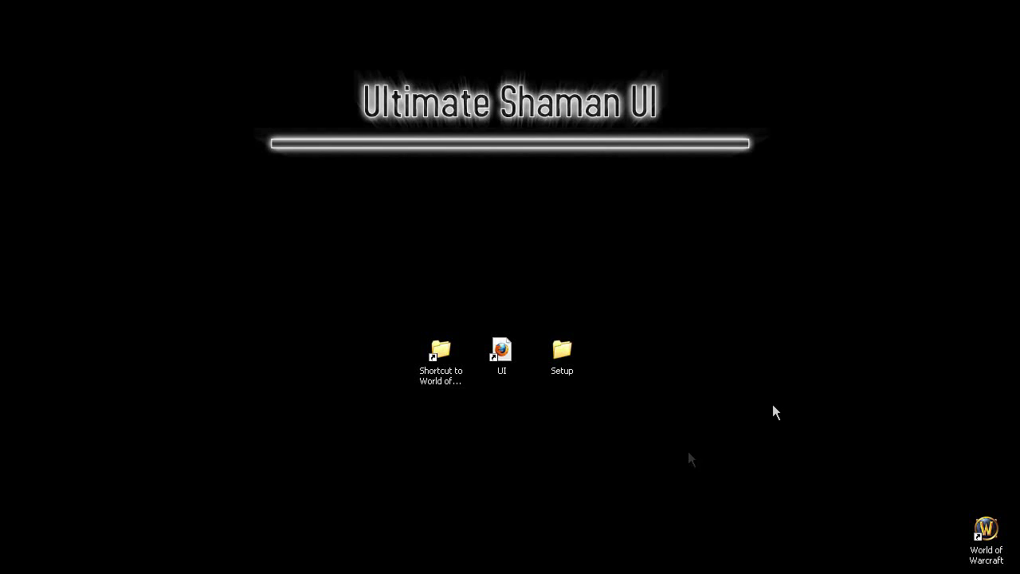
In the World of Warcraft folder, copy the Interface and WTF folders.
double_click(439, 355)
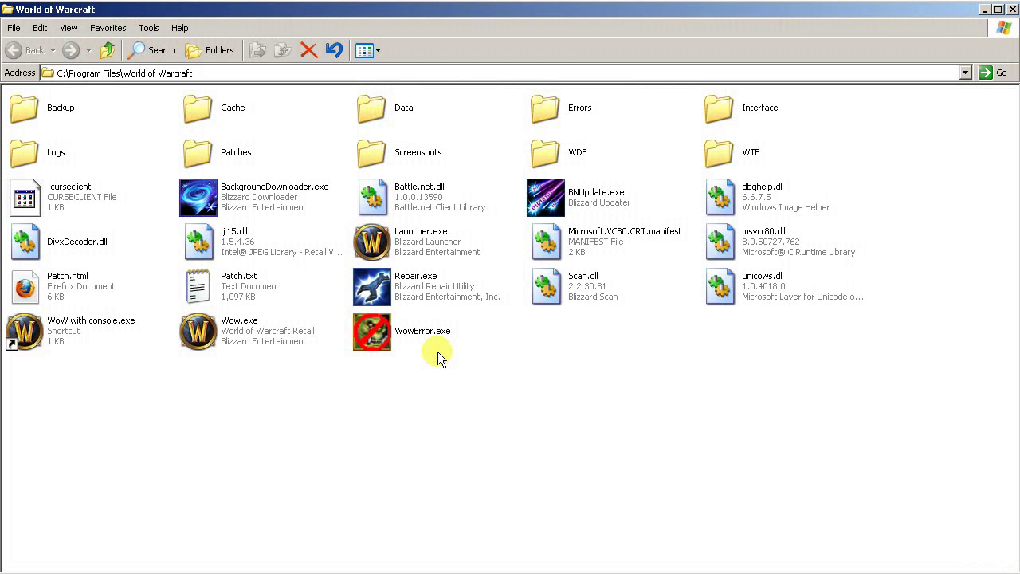
click(42, 108)
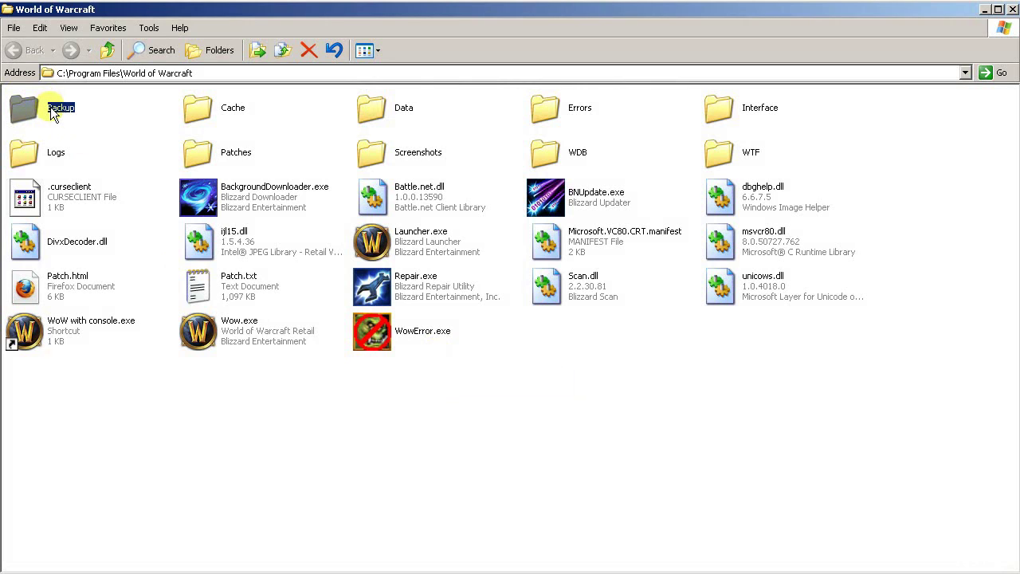
click(719, 151)
ctrl+click(719, 108)
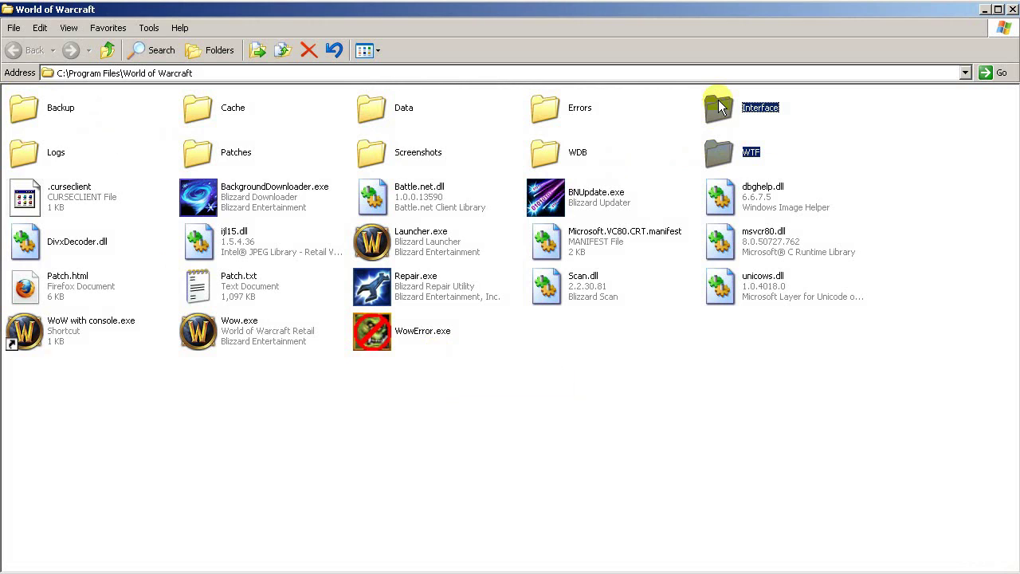
right_click(720, 107)
click(770, 324)
Paste the Interface and WTF copies into the Backup folder, then return to the World of Warcraft folder.
click(45, 103)
double_click(45, 101)
right_click(305, 226)
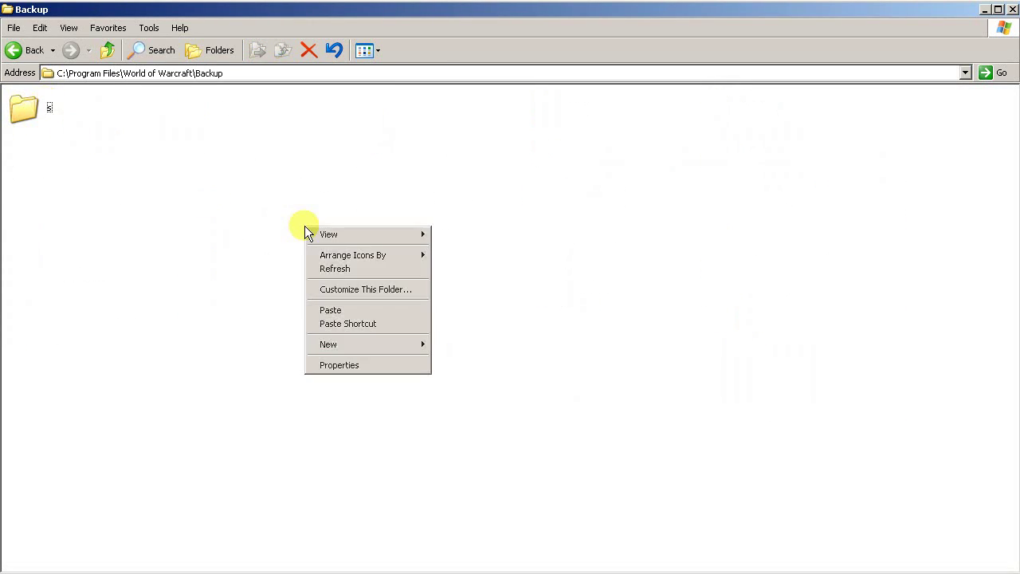
click(355, 310)
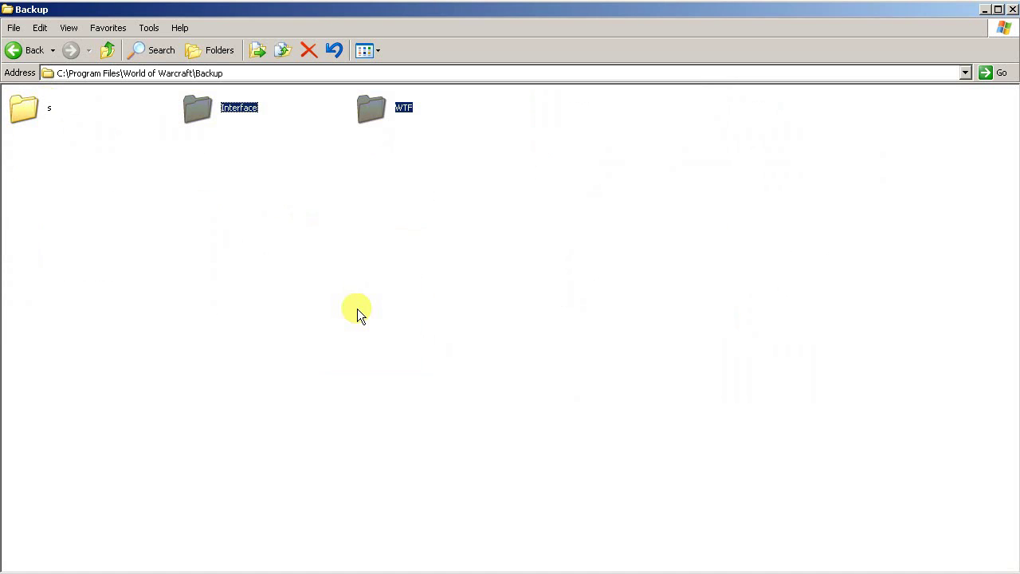
click(106, 53)
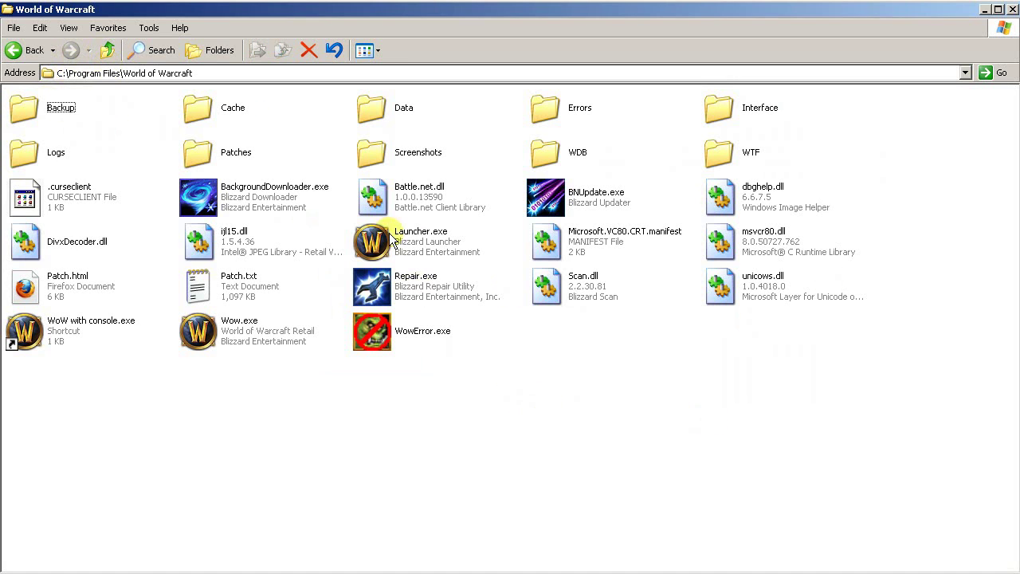
Delete all 23 Blizzard folders in Interface\AddOns to the Recycle Bin.
double_click(721, 110)
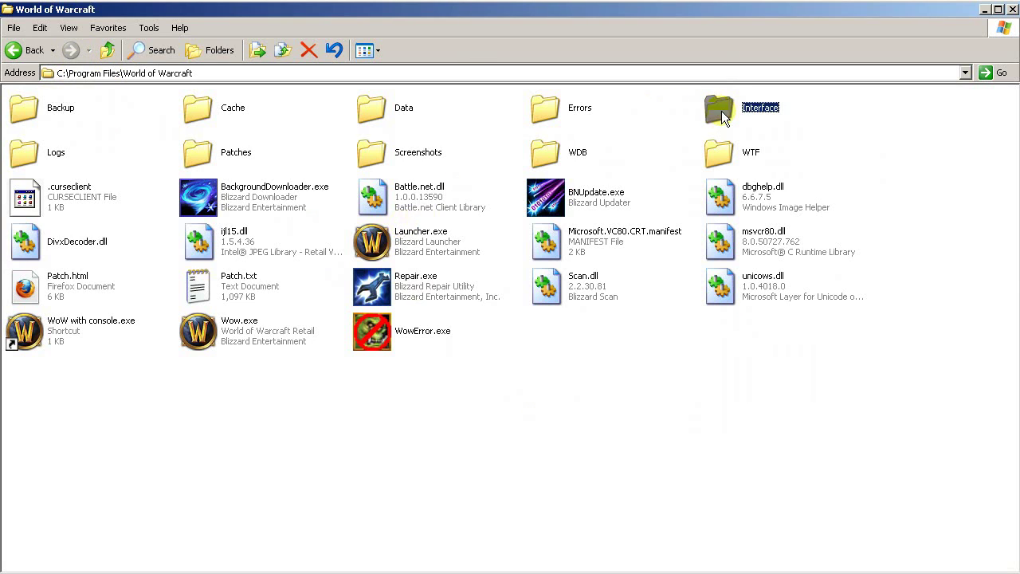
double_click(38, 107)
key(ctrl+a)
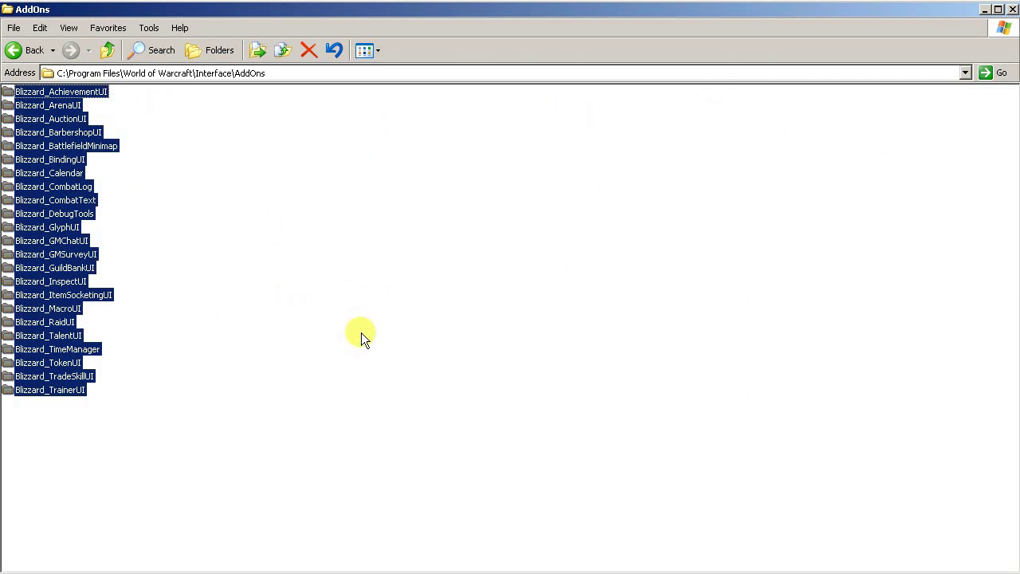
key(Delete)
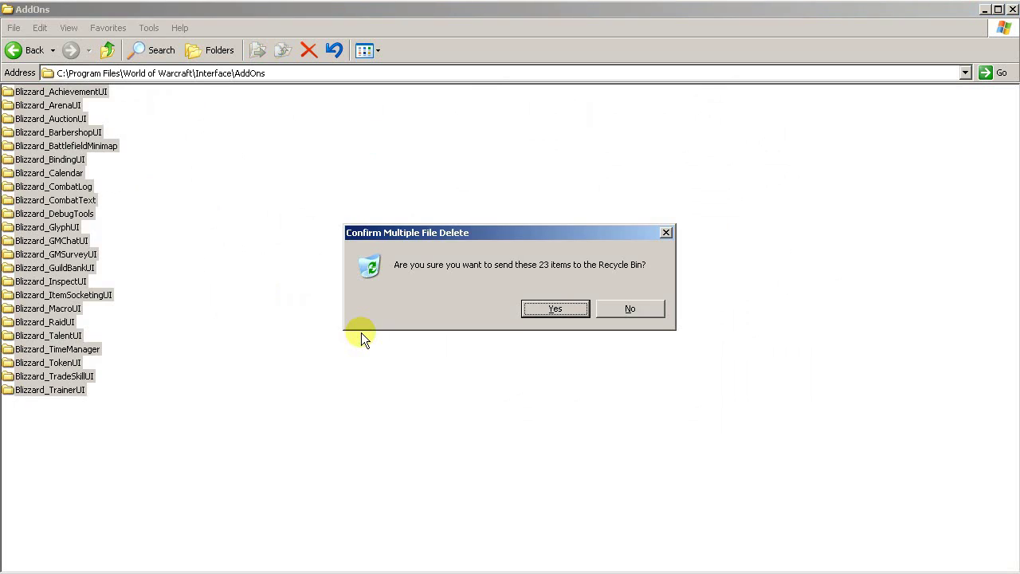
key(Return)
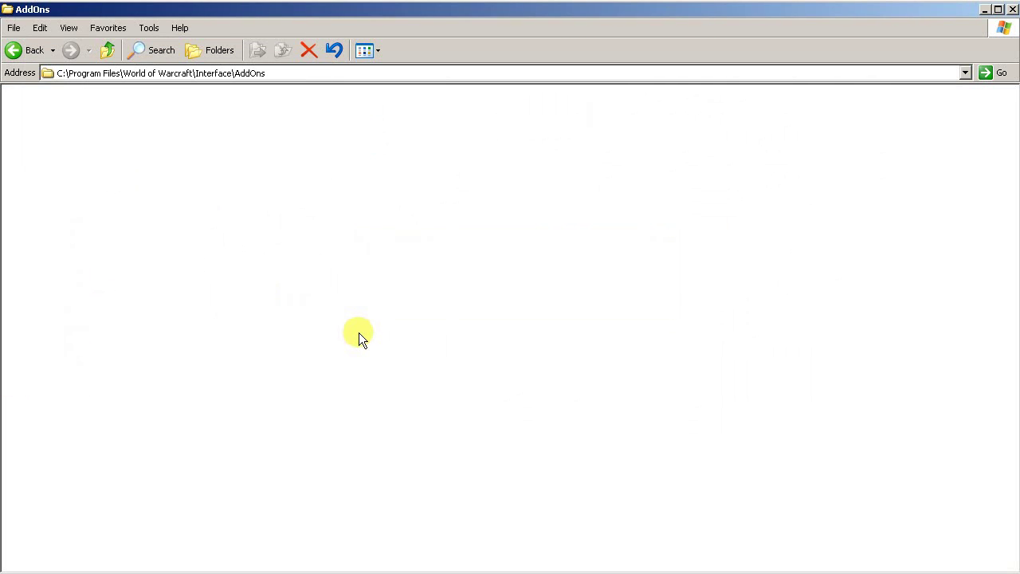
Go back up to the World of Warcraft folder and minimize it to show the desktop.
click(111, 53)
click(112, 53)
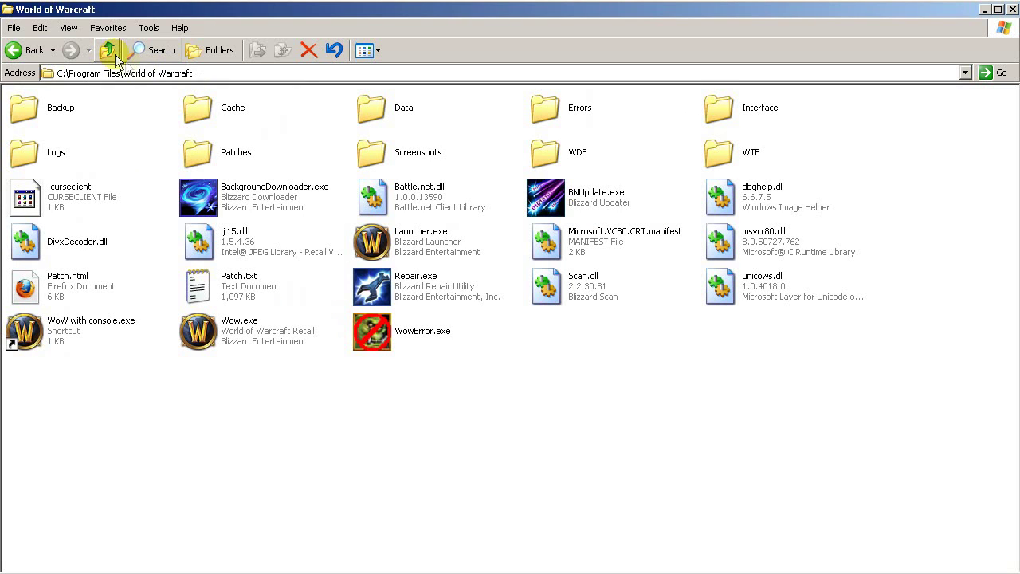
click(983, 9)
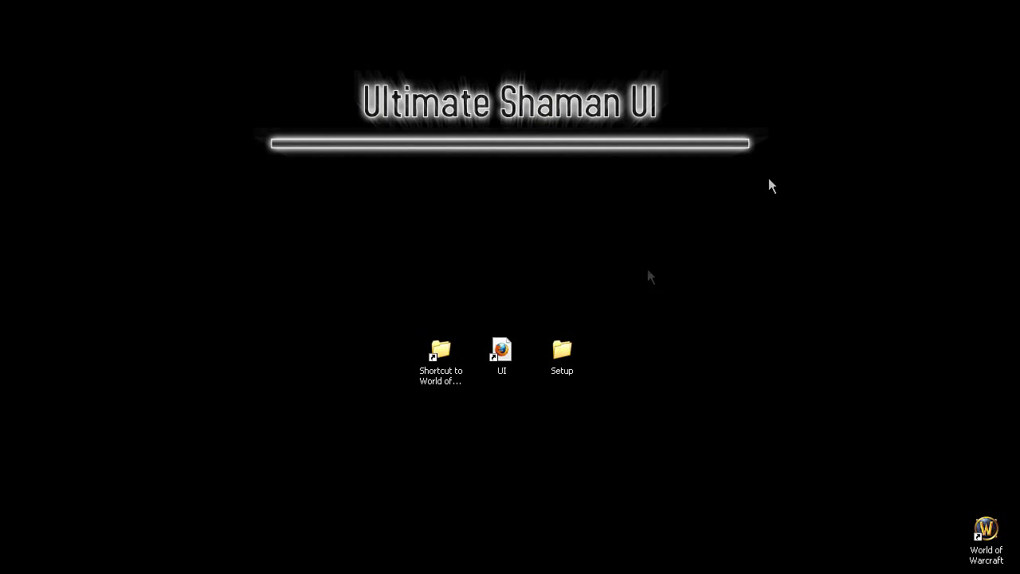
click(506, 344)
double_click(506, 341)
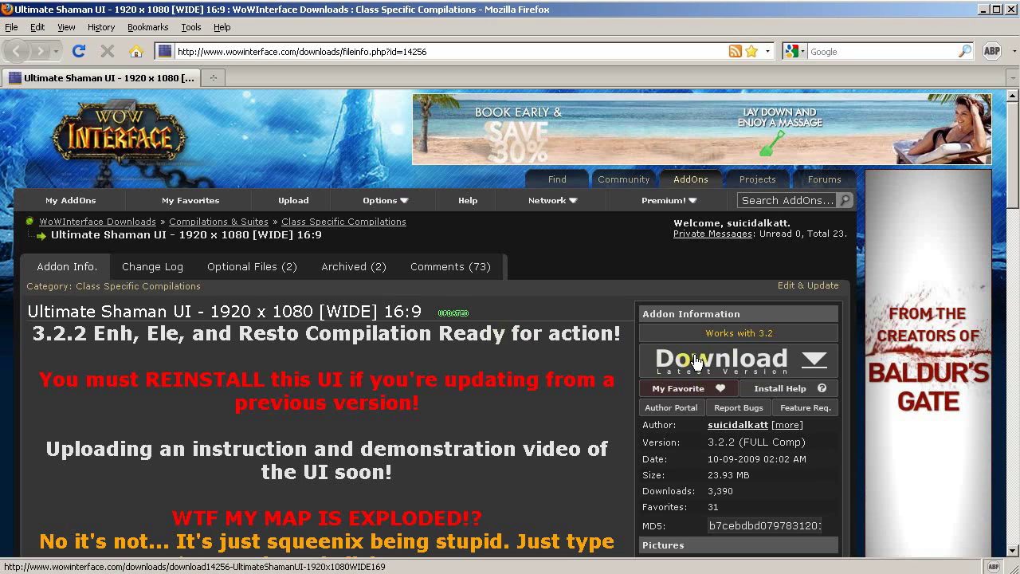
click(695, 361)
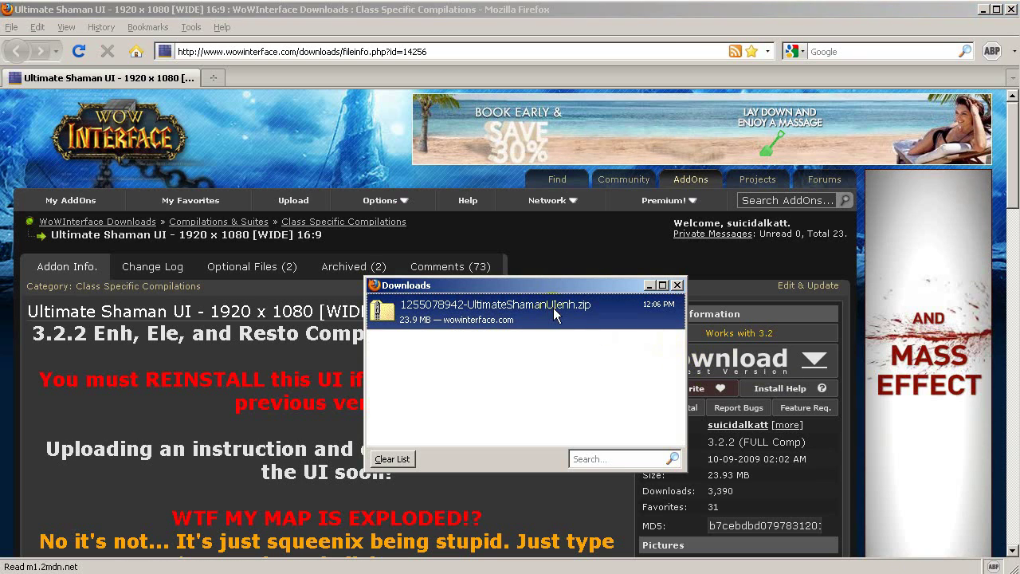
drag(555, 285, 576, 285)
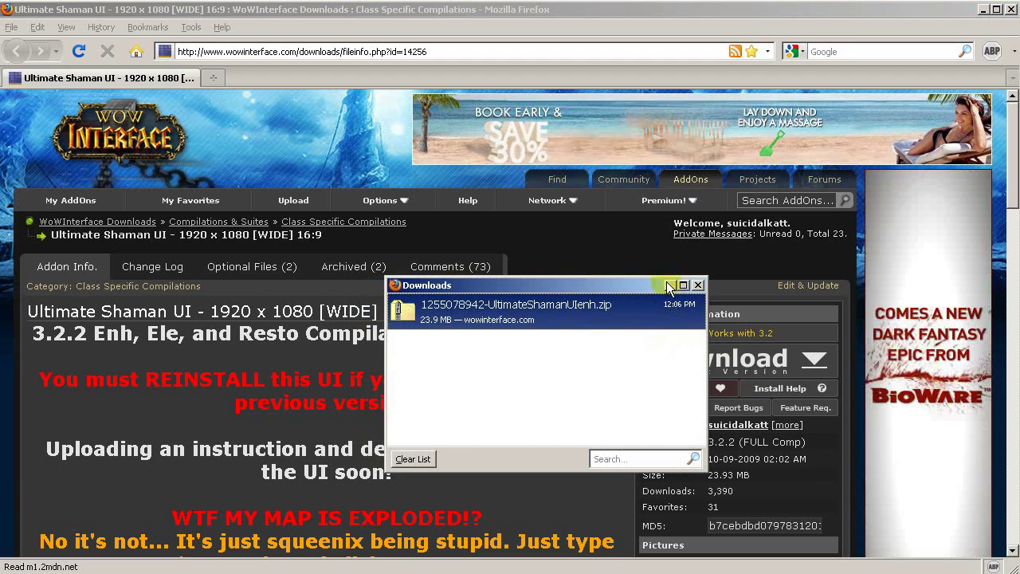
click(670, 285)
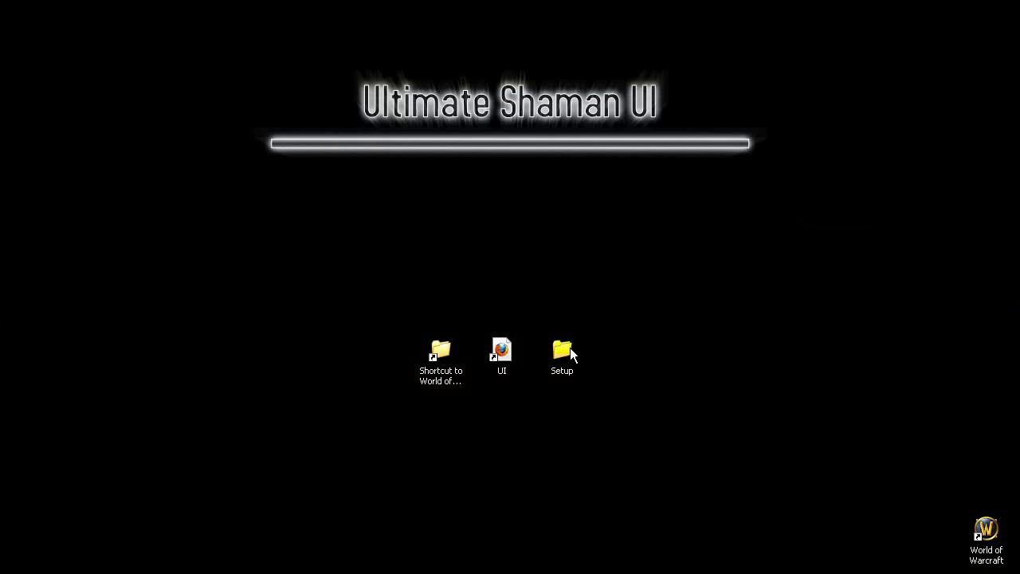
In Setup, open the extracted UltimateShamanUIenh package and look over its Fonts, Interface and WTF folders.
double_click(562, 351)
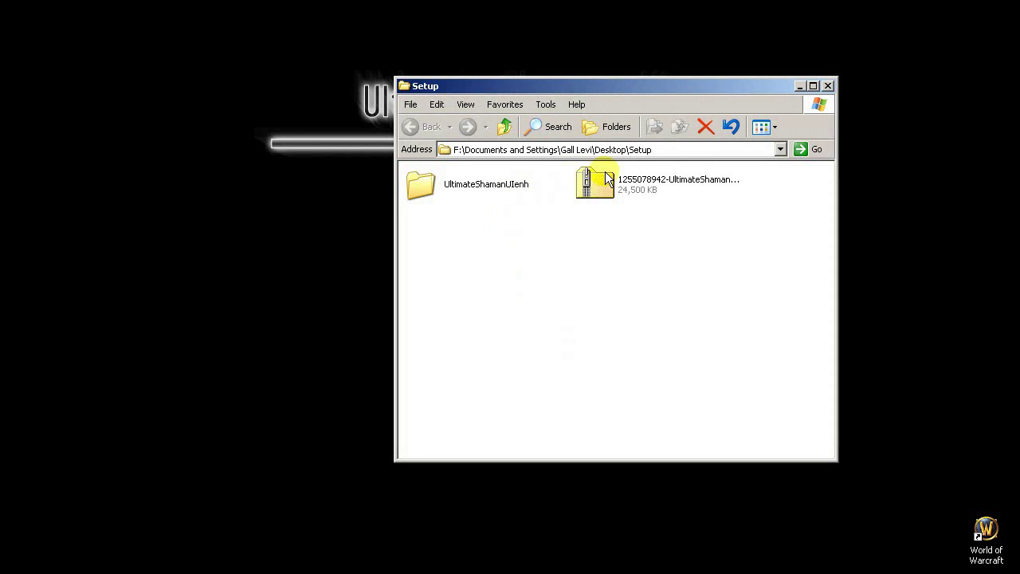
click(607, 178)
click(467, 185)
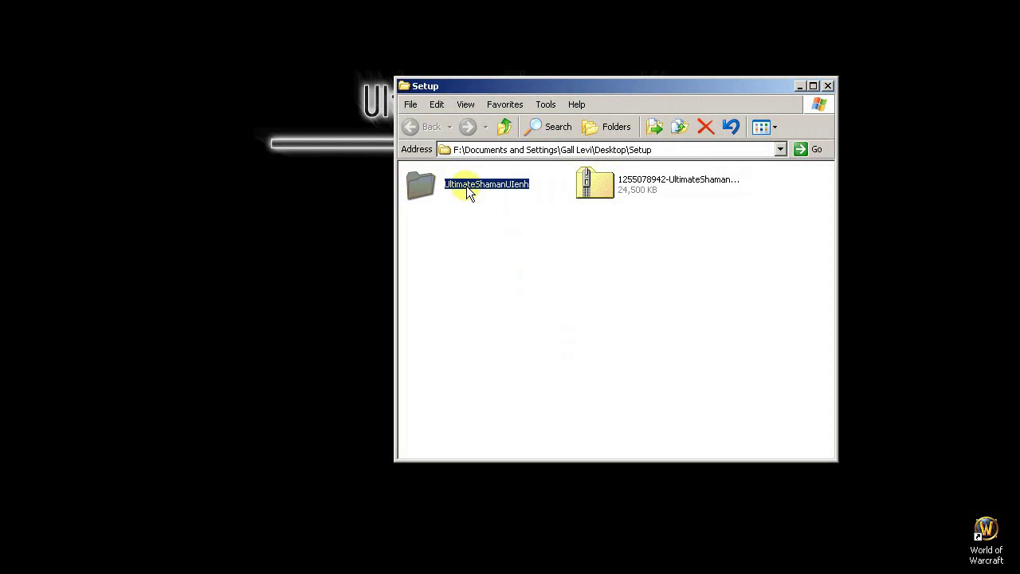
drag(509, 85, 726, 89)
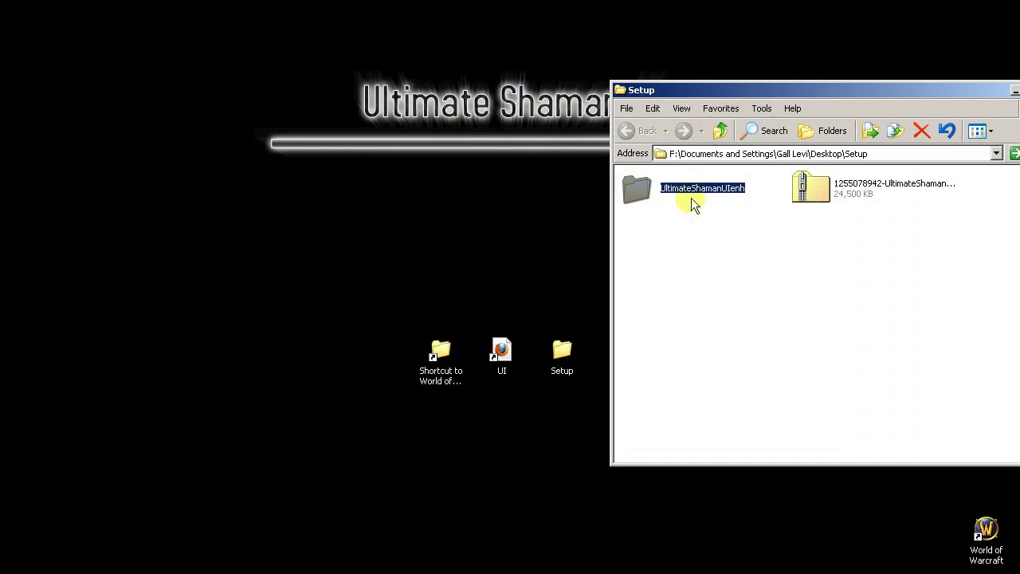
double_click(663, 194)
double_click(663, 194)
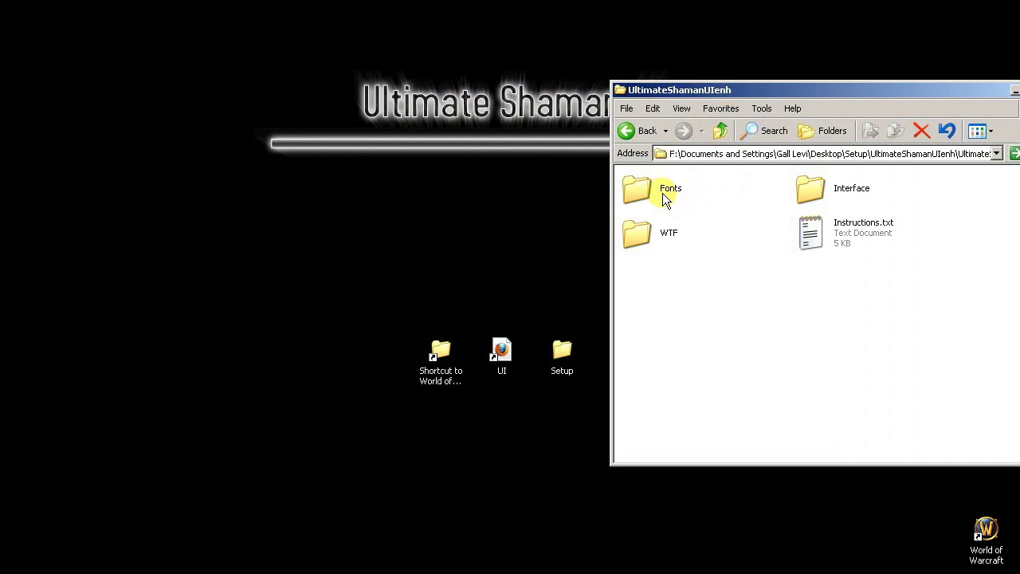
click(665, 199)
click(808, 193)
click(645, 242)
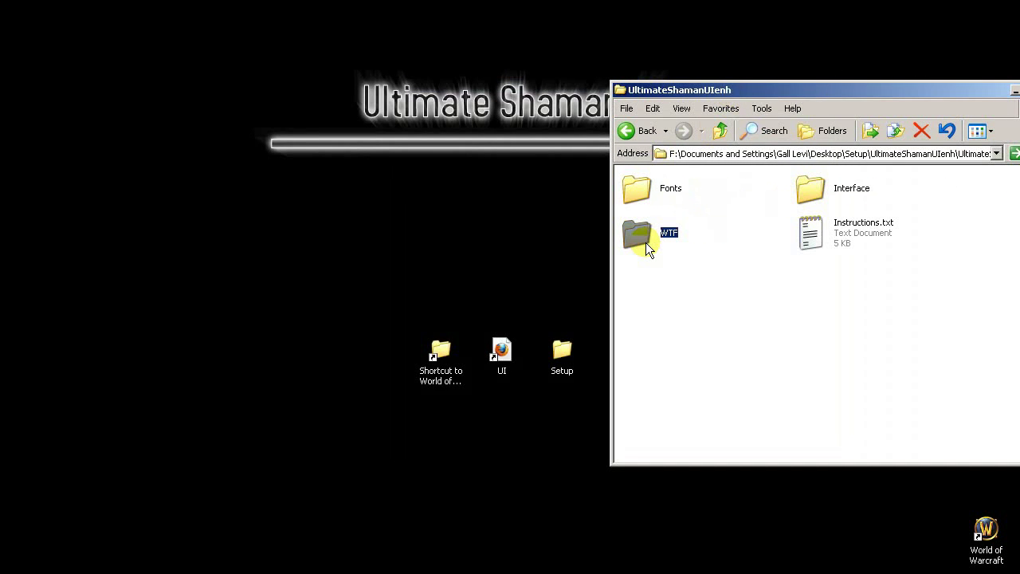
Browse WTF\Account down through ACCOUNT NAME and REALM NAME into CHARACTER NAME.
mouse_move(645, 242)
double_click(644, 242)
double_click(645, 199)
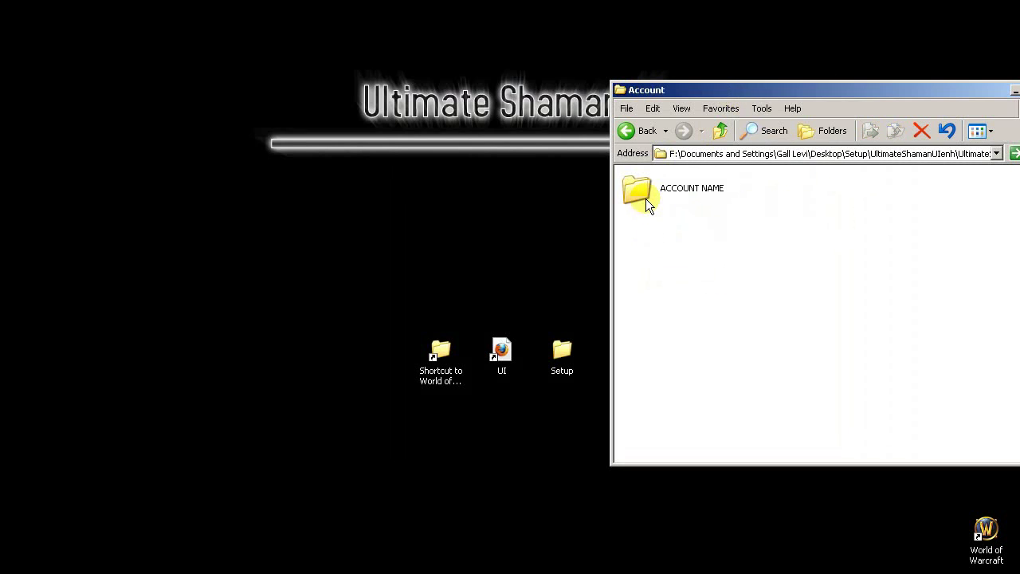
click(702, 189)
double_click(624, 191)
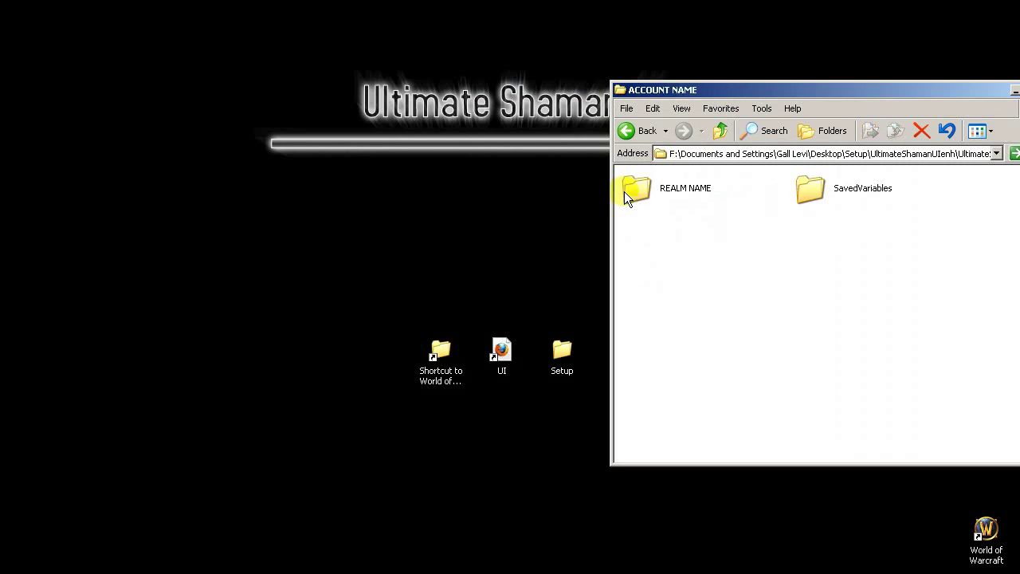
click(689, 189)
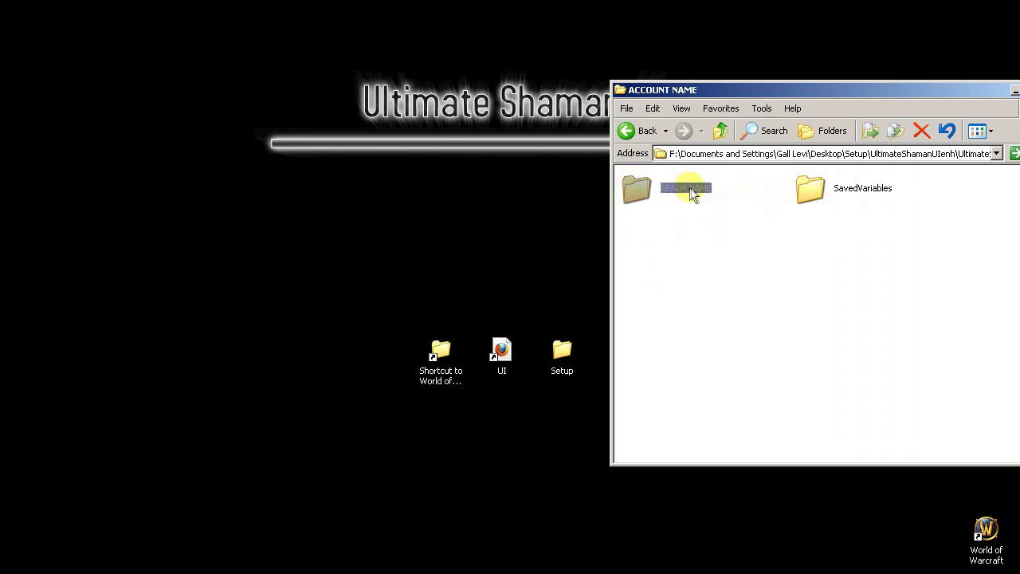
double_click(637, 187)
click(637, 186)
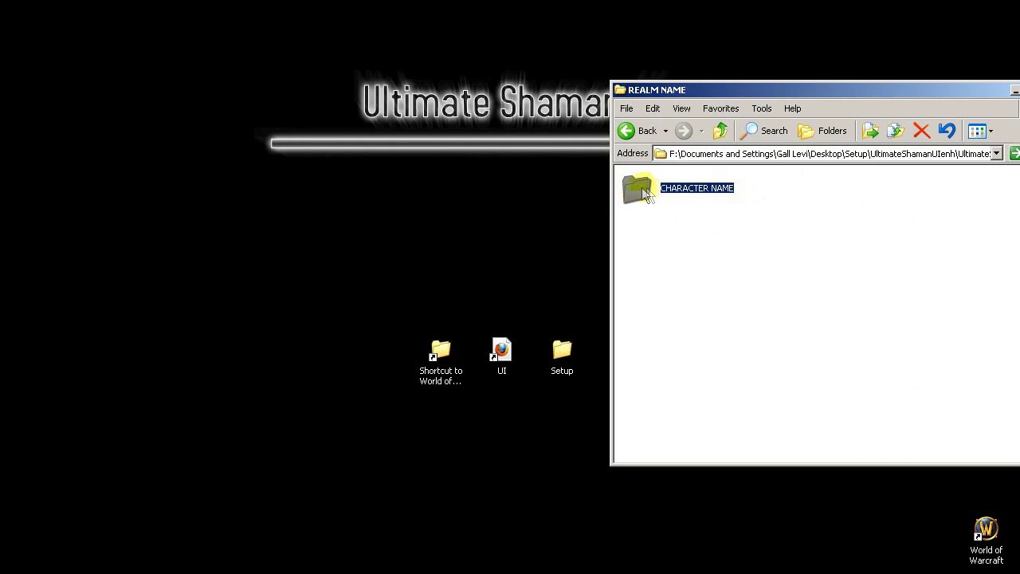
double_click(642, 192)
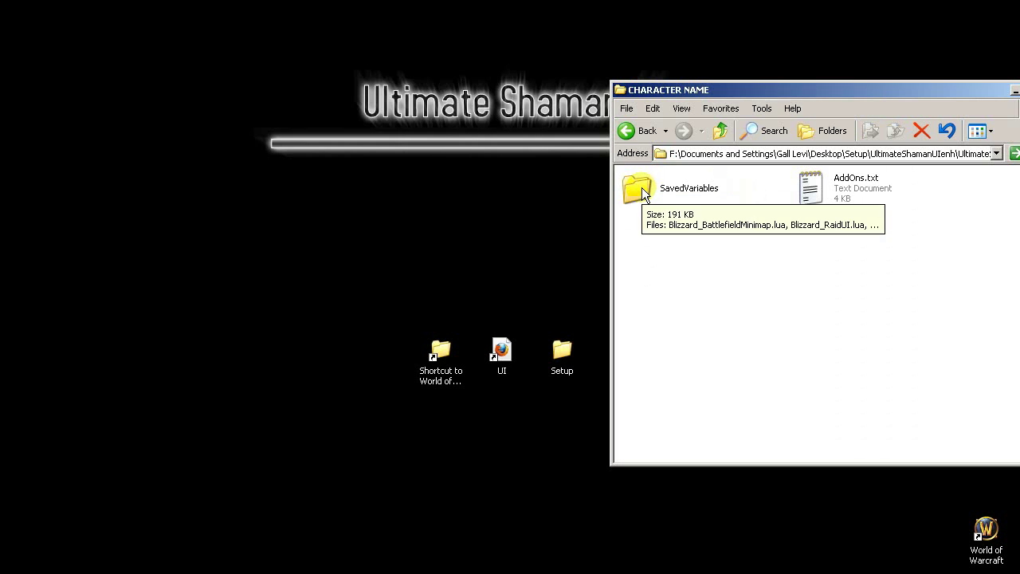
Go back up to the package's WTF\Account folder.
click(721, 131)
click(721, 132)
click(722, 132)
click(722, 135)
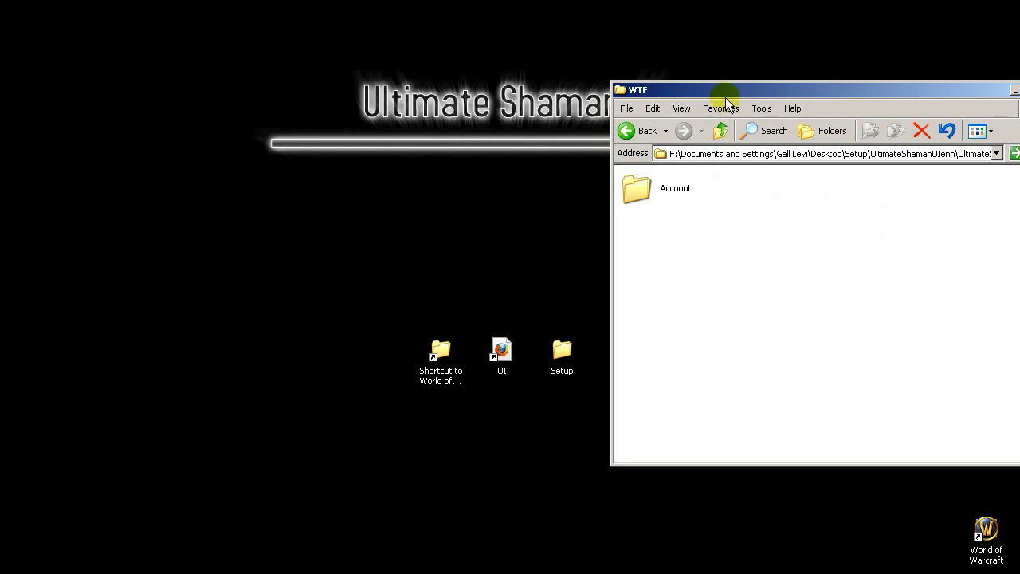
drag(792, 90, 849, 73)
double_click(692, 169)
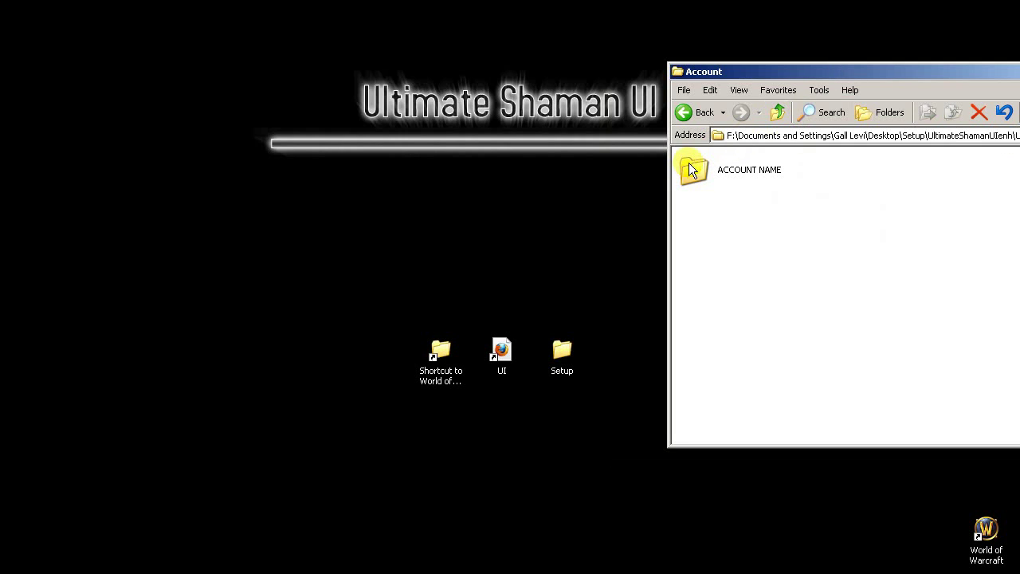
Open the game's WTF\Account folder and place its window beside the package window.
double_click(440, 351)
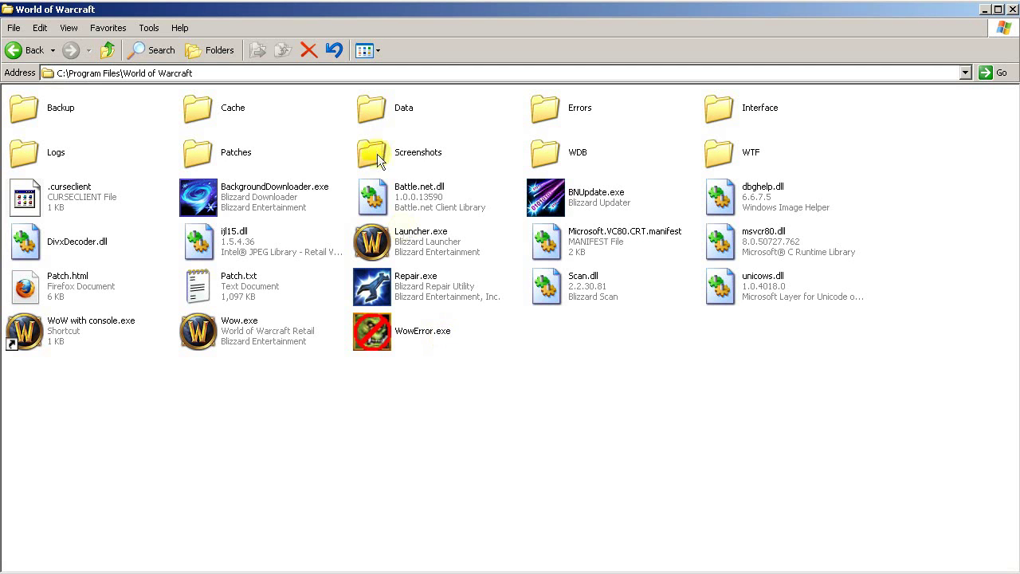
double_click(730, 150)
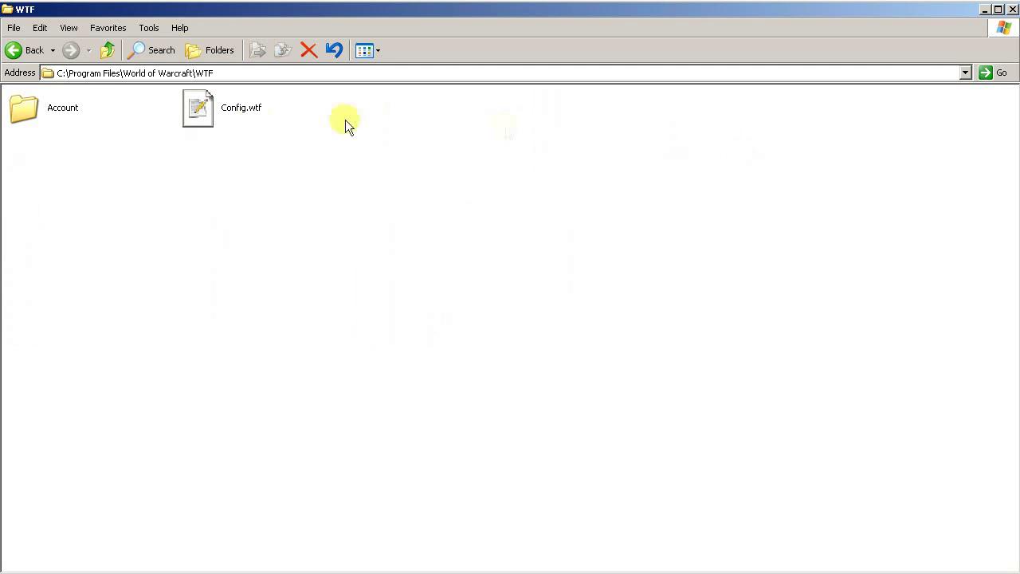
double_click(62, 110)
click(61, 109)
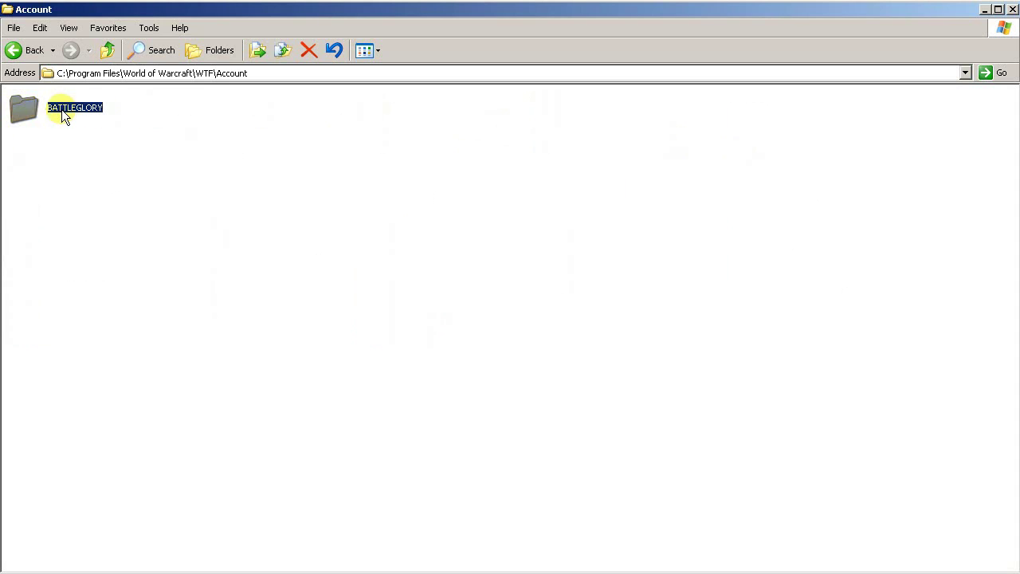
drag(1016, 523, 443, 521)
drag(326, 18, 458, 92)
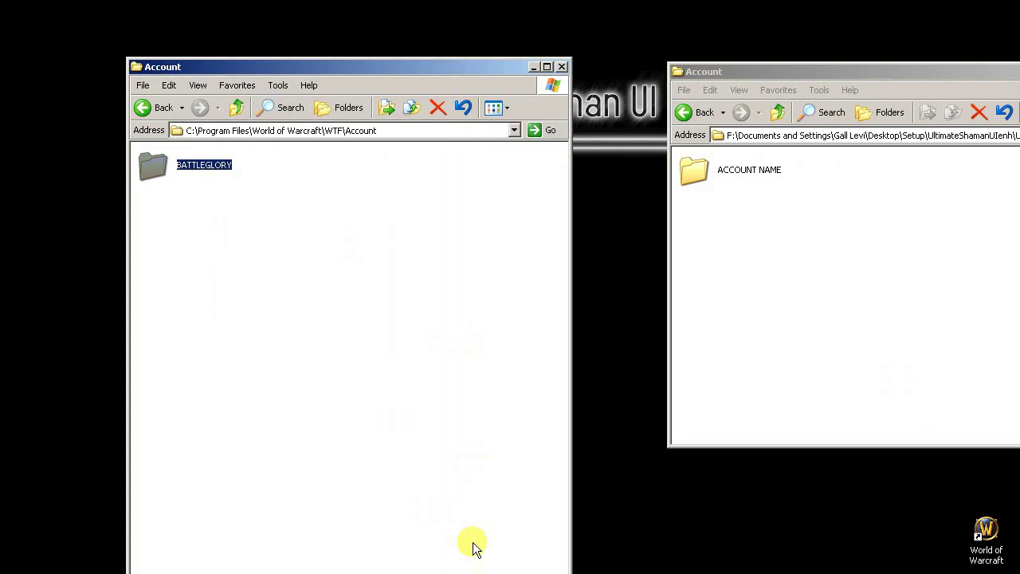
drag(478, 570, 484, 426)
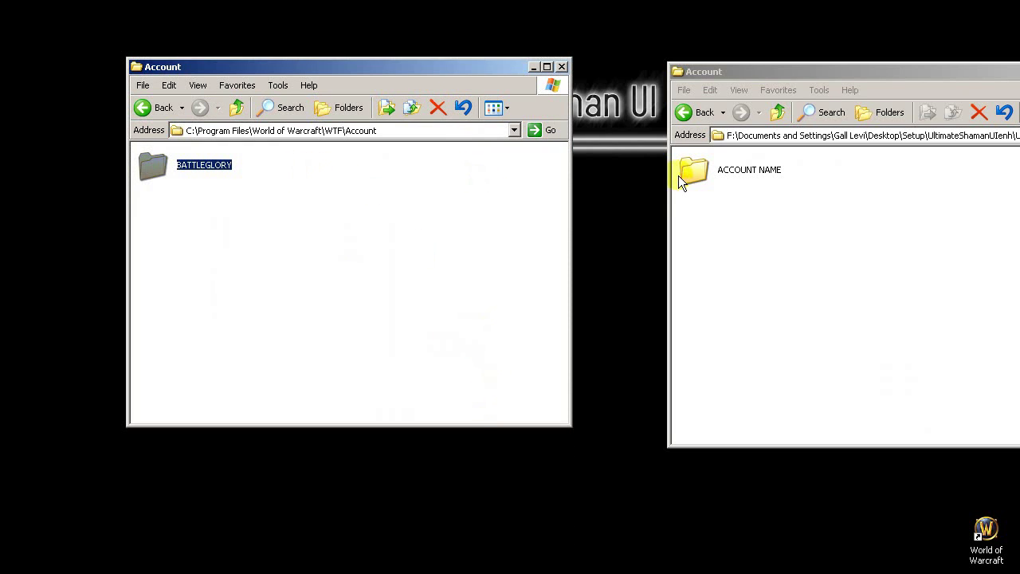
Rename the package's ACCOUNT NAME folder to the game's existing account name.
click(713, 169)
key(F2)
text(BATT)
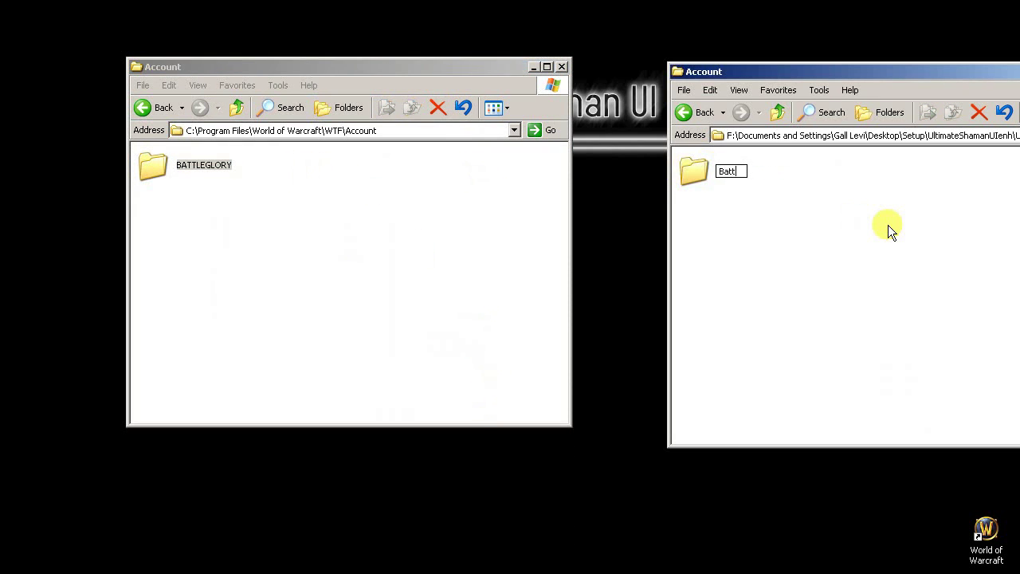
text(LEgLORY)
key(BackSpace)
key(BackSpace)
key(BackSpace)
key(BackSpace)
key(BackSpace)
text(GLORY)
key(Return)
Rename the package's REALM NAME folder to Kilrogg.
double_click(167, 157)
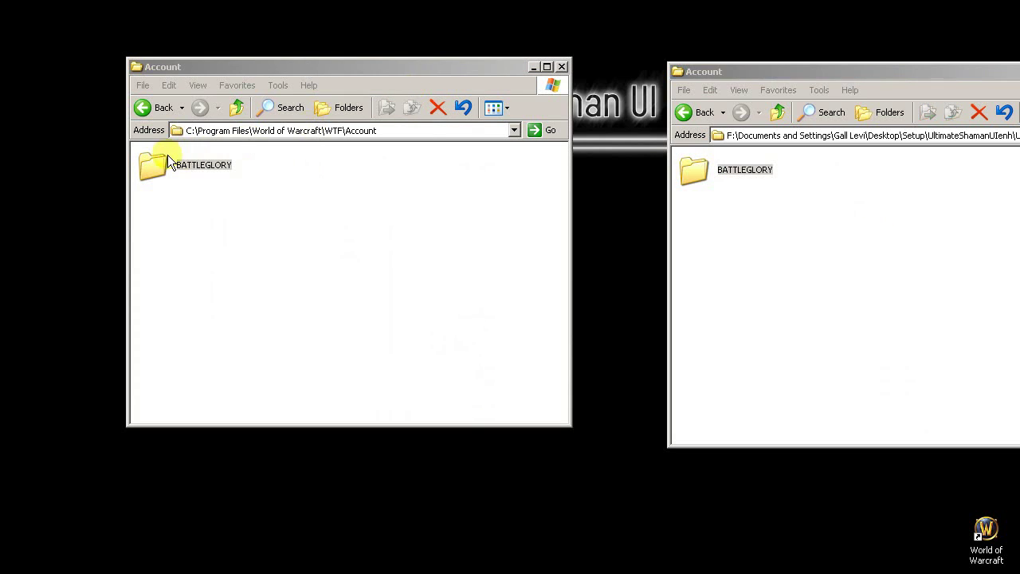
double_click(689, 171)
click(718, 176)
click(725, 177)
text(Kilrogg)
key(Return)
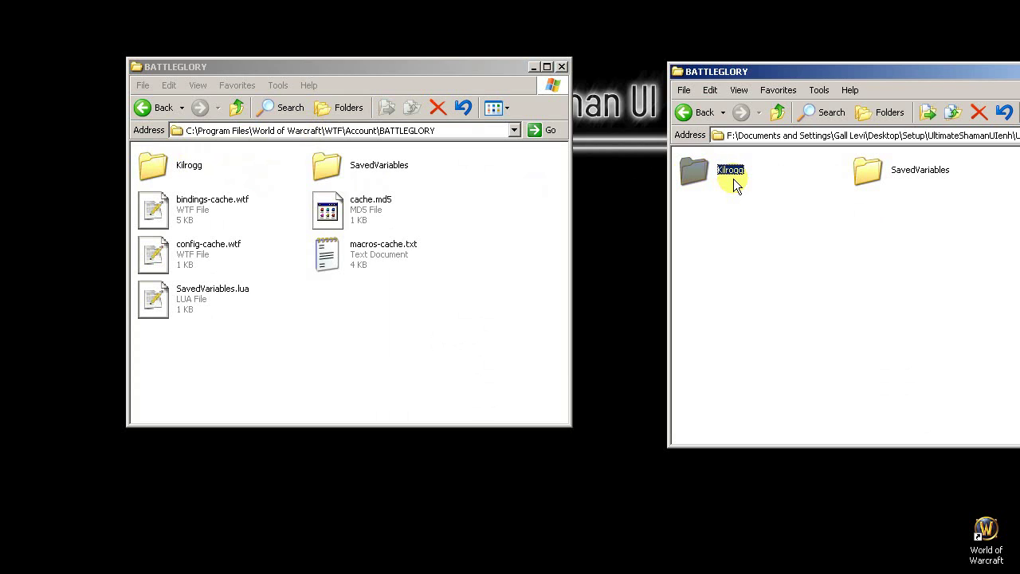
Rename the package's CHARACTER NAME folder to Zodal, matching the game's character folder.
double_click(188, 167)
click(189, 167)
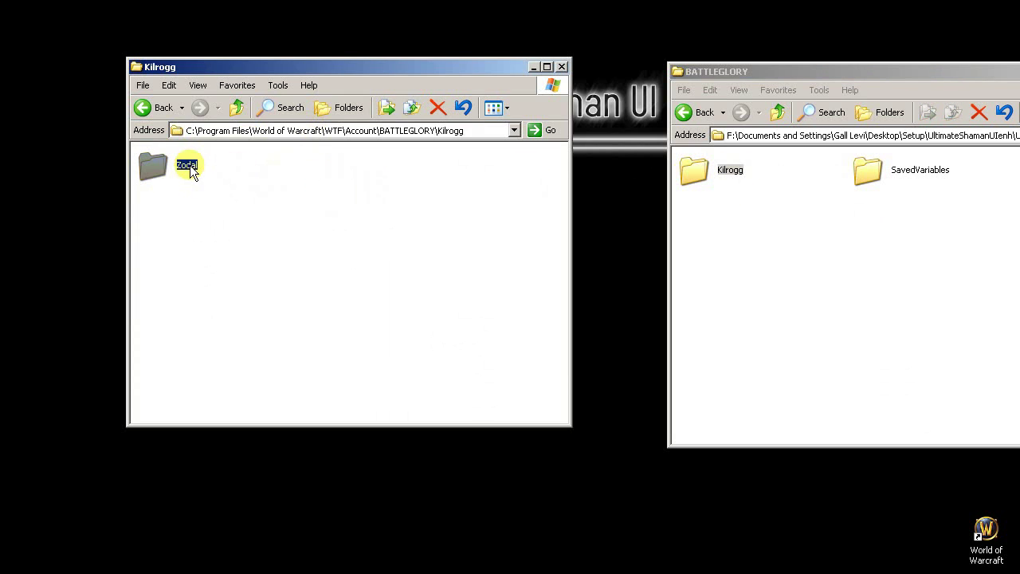
double_click(690, 169)
click(690, 168)
key(F2)
text(Zodal)
key(Return)
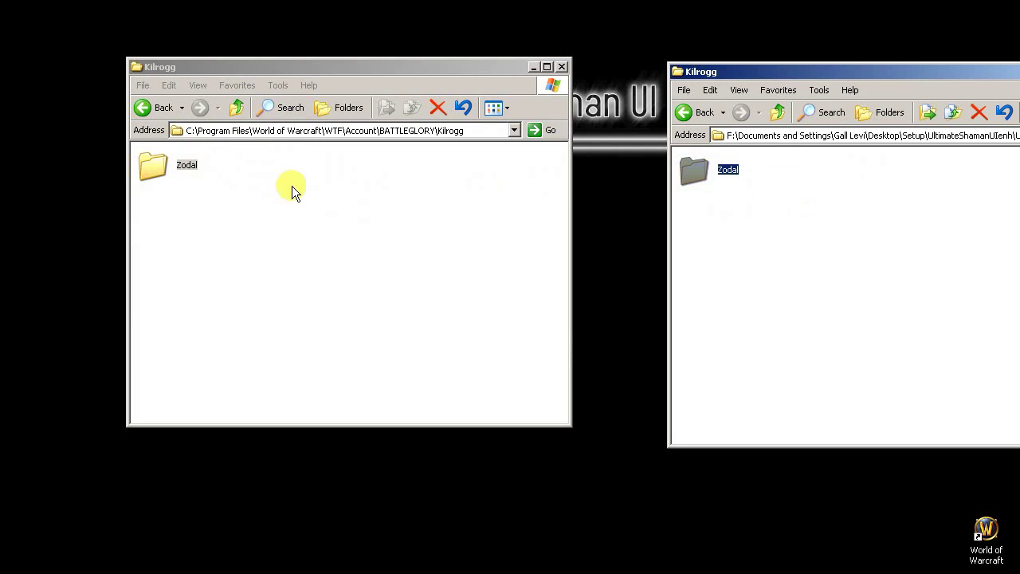
Navigate the game window back to the install folder and the package window up a level.
double_click(166, 172)
click(237, 108)
click(236, 109)
click(236, 109)
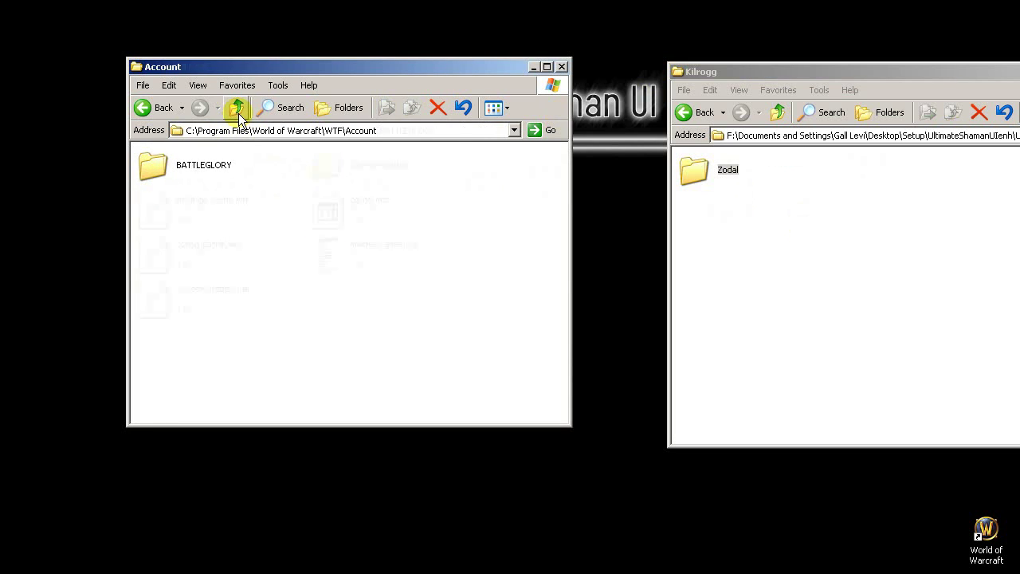
click(237, 108)
click(237, 108)
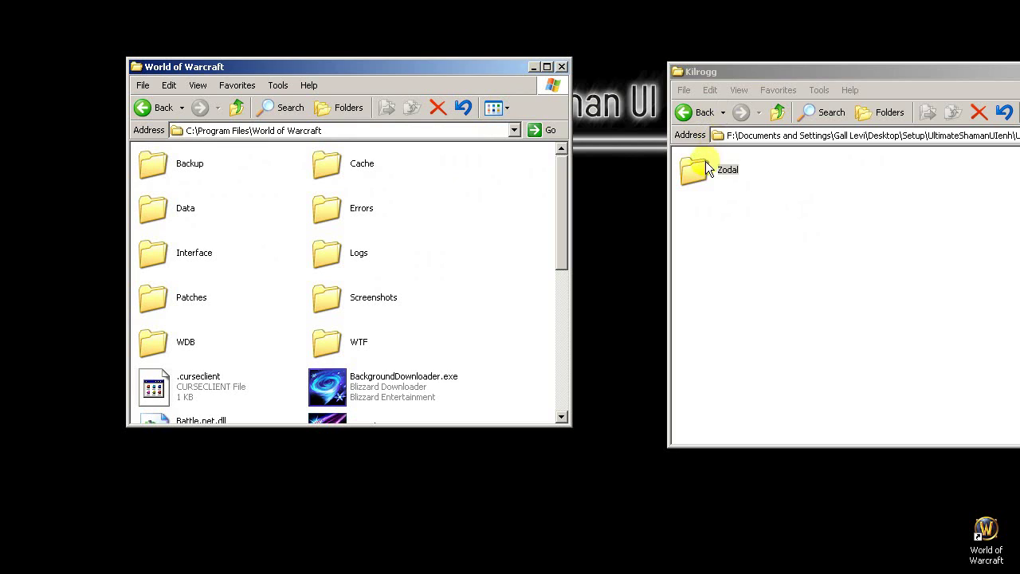
click(778, 112)
In the package's main folder, select the Fonts, Interface and WTF folders.
click(778, 111)
click(778, 112)
click(778, 111)
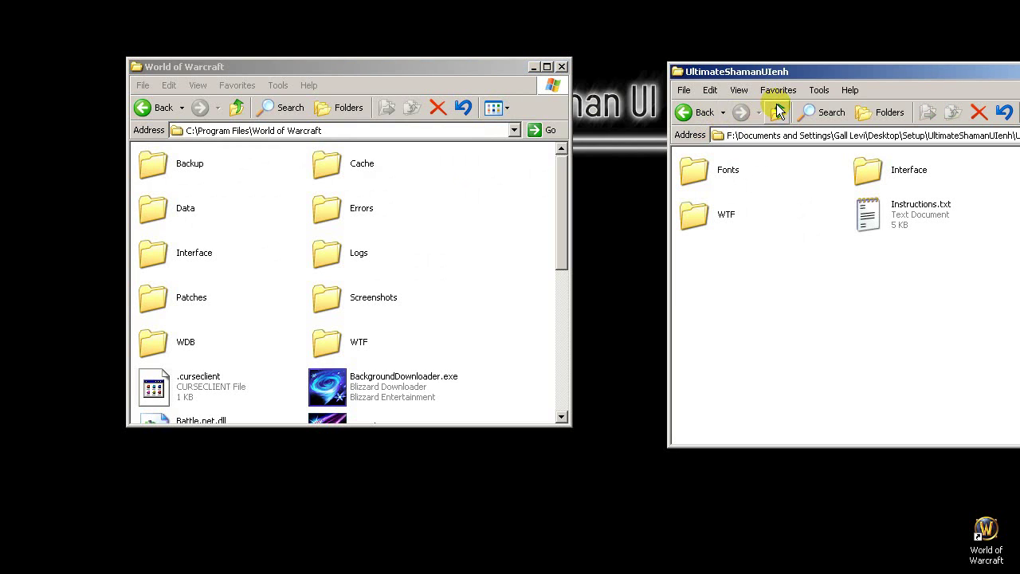
click(721, 215)
ctrl+click(708, 175)
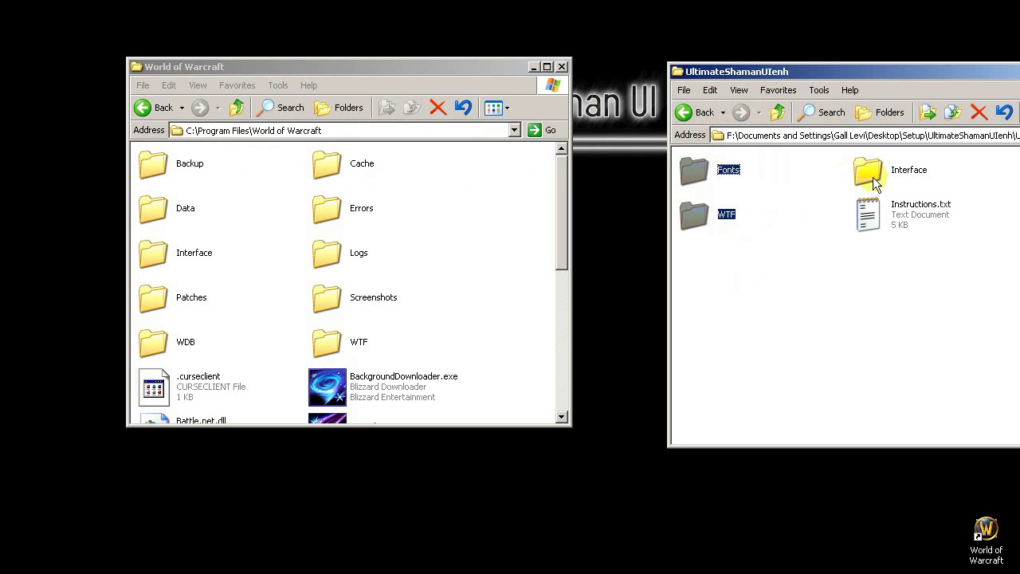
ctrl+click(874, 177)
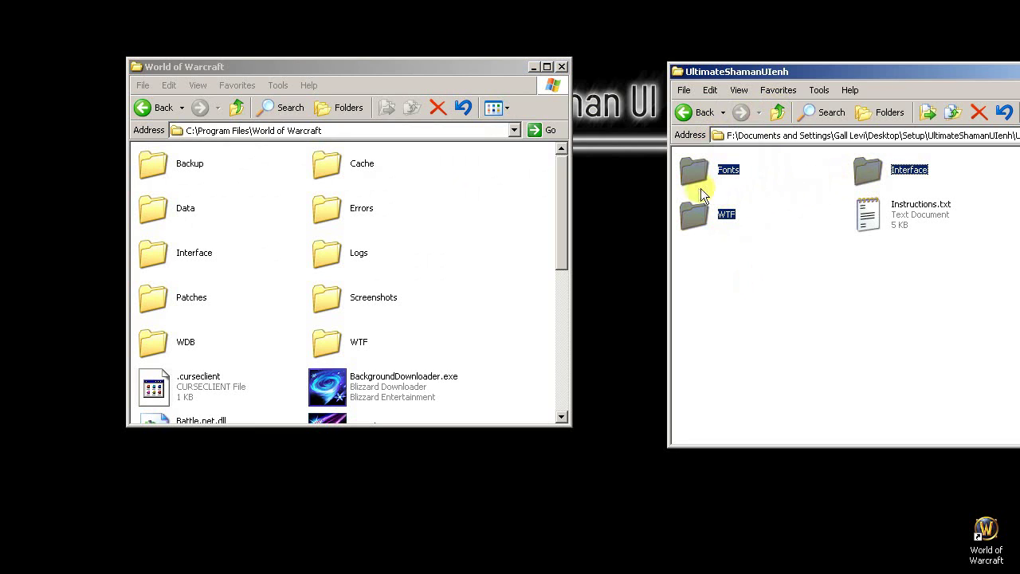
Paste the three folders into the World of Warcraft folder, choosing Yes to All to overwrite.
drag(697, 177, 484, 176)
right_click(484, 176)
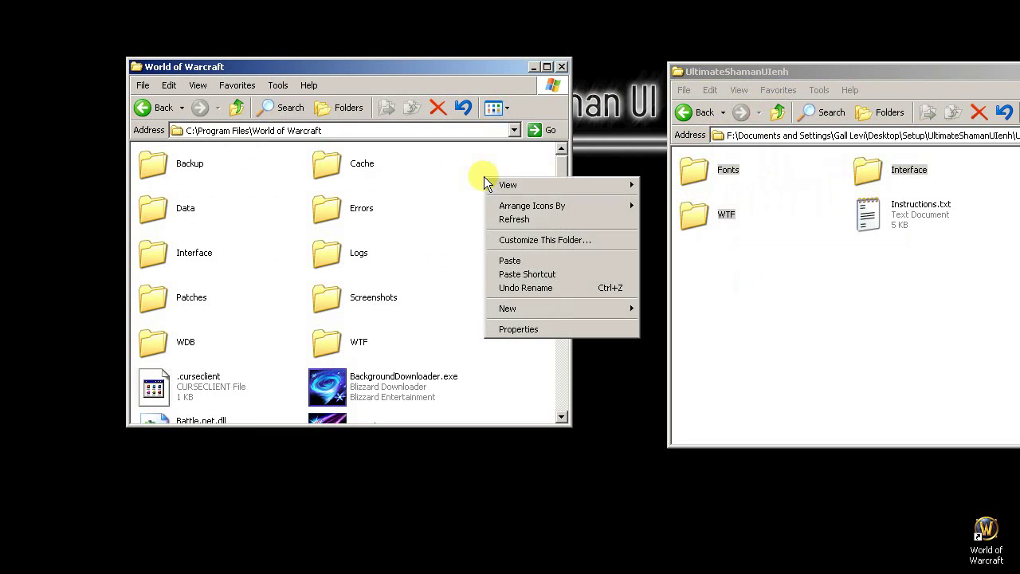
click(586, 261)
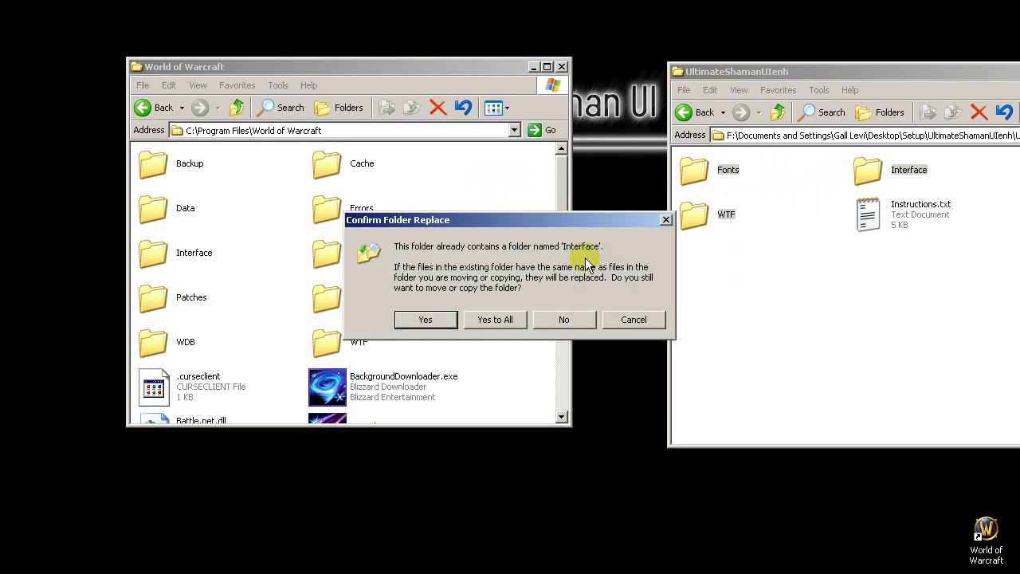
click(488, 319)
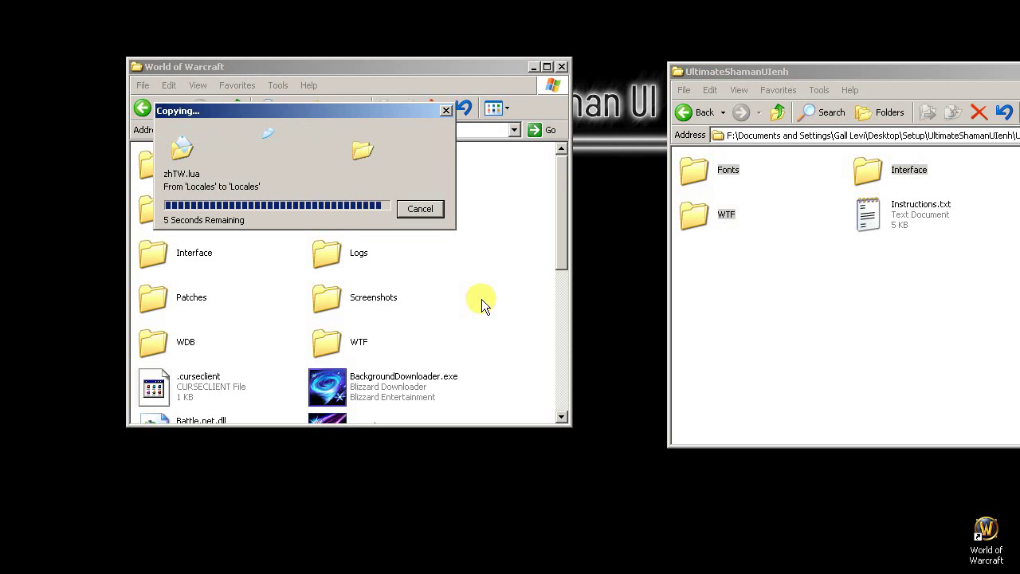
Close both Explorer windows.
click(481, 298)
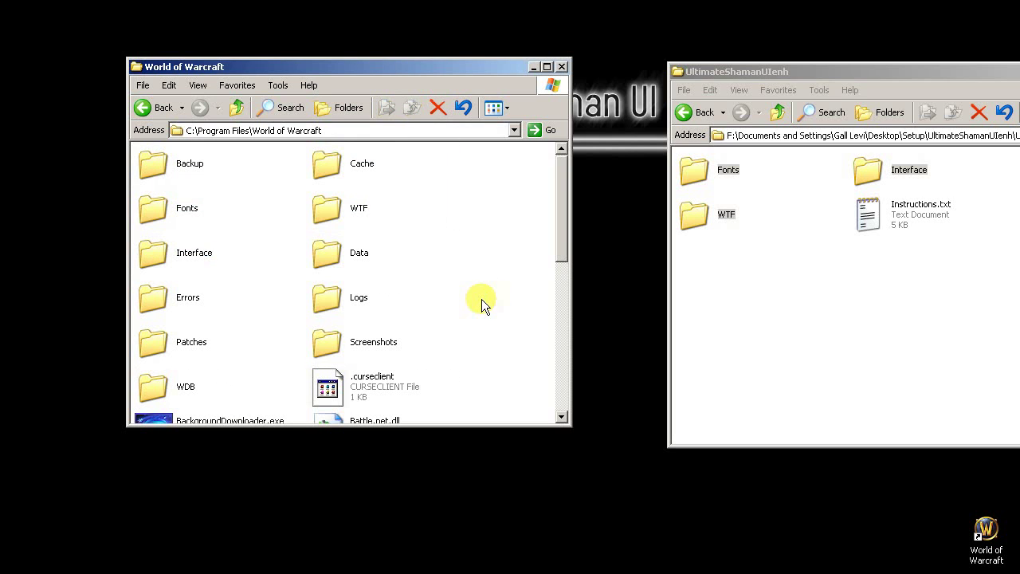
drag(565, 233, 553, 170)
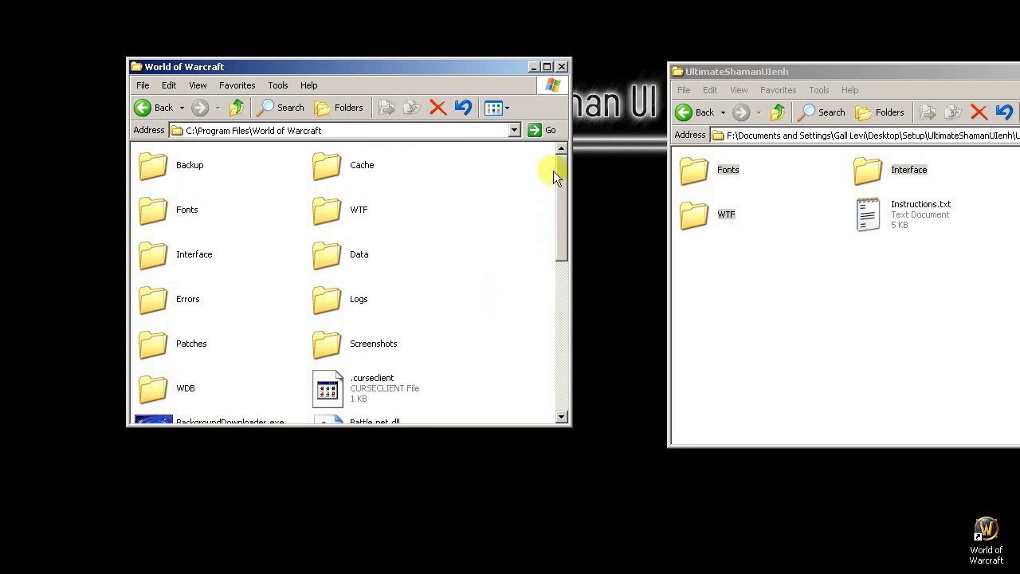
click(562, 68)
key(alt+F4)
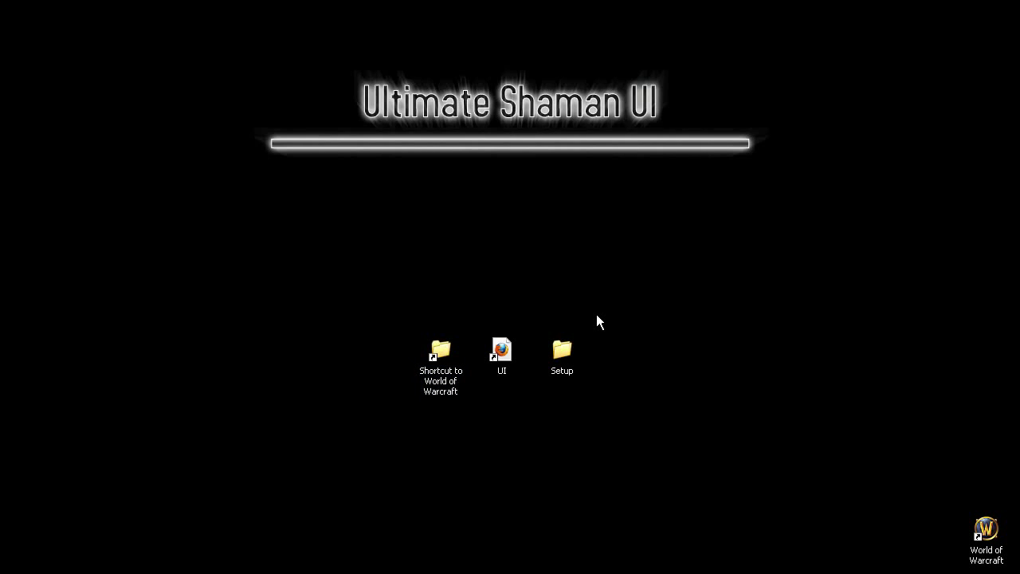
Launch World of Warcraft from its desktop shortcut.
click(979, 522)
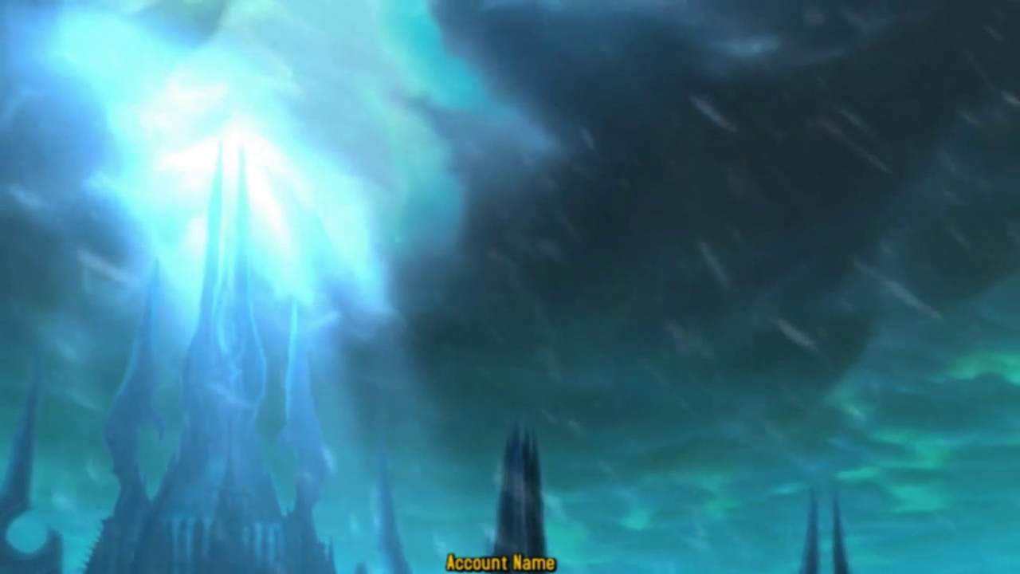
Check the Video options, then submit the account credentials to log in.
key(Escape)
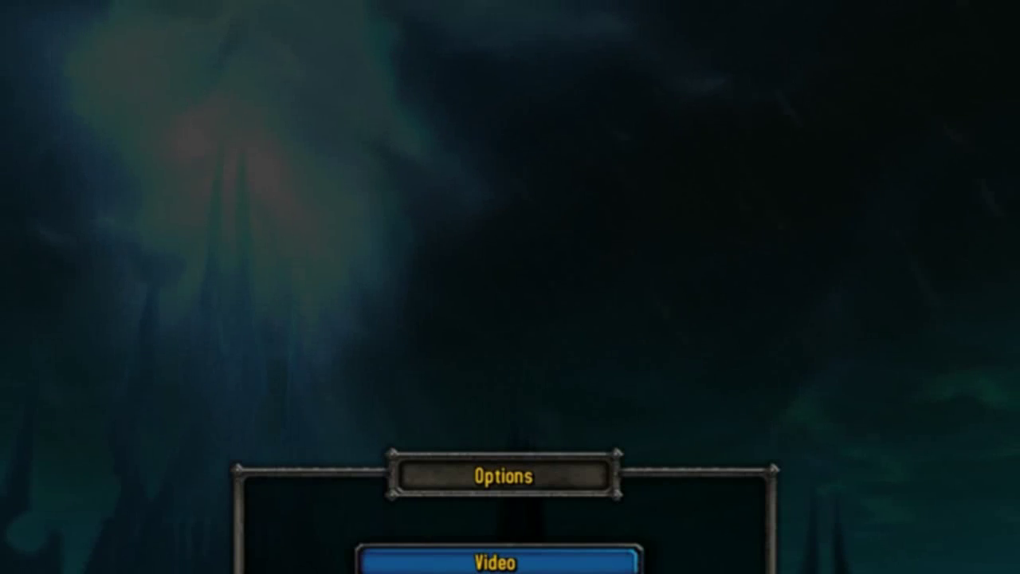
click(496, 561)
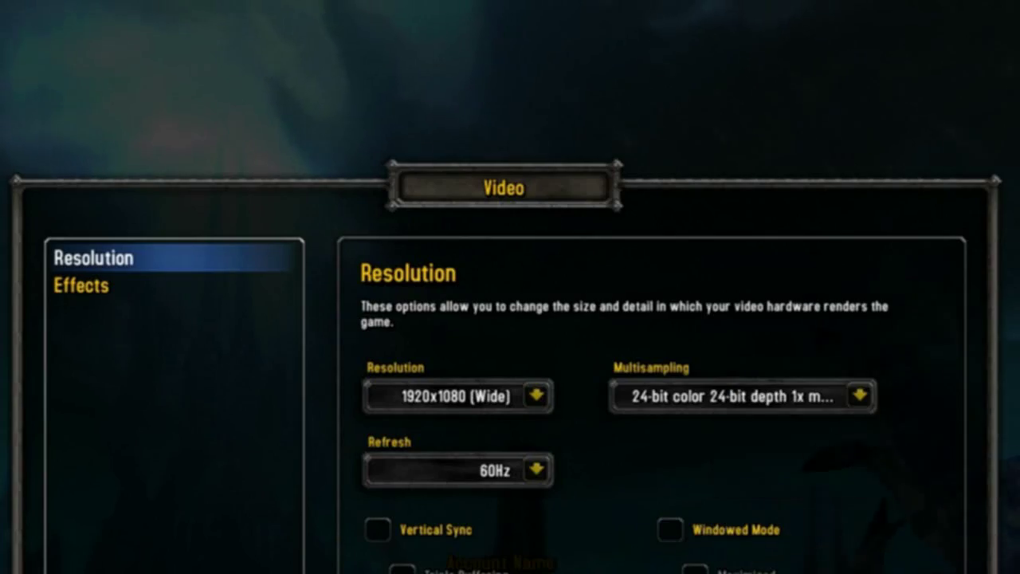
key(Escape)
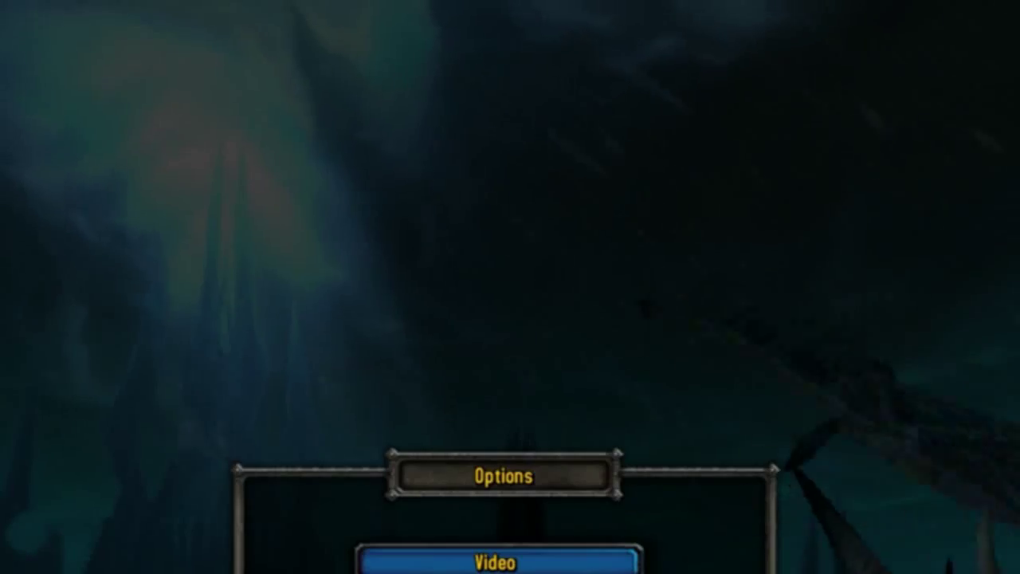
key(Escape)
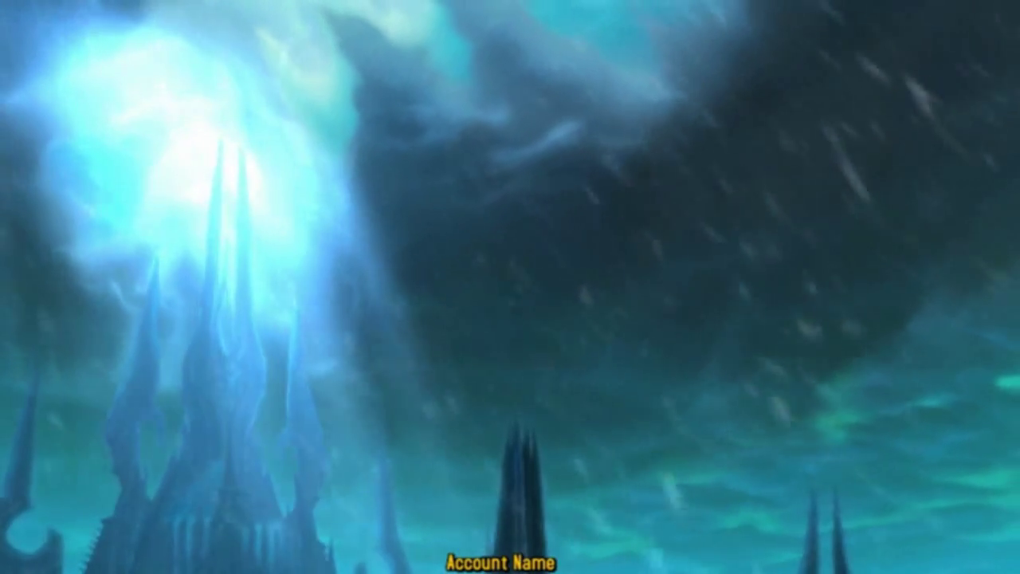
key(Return)
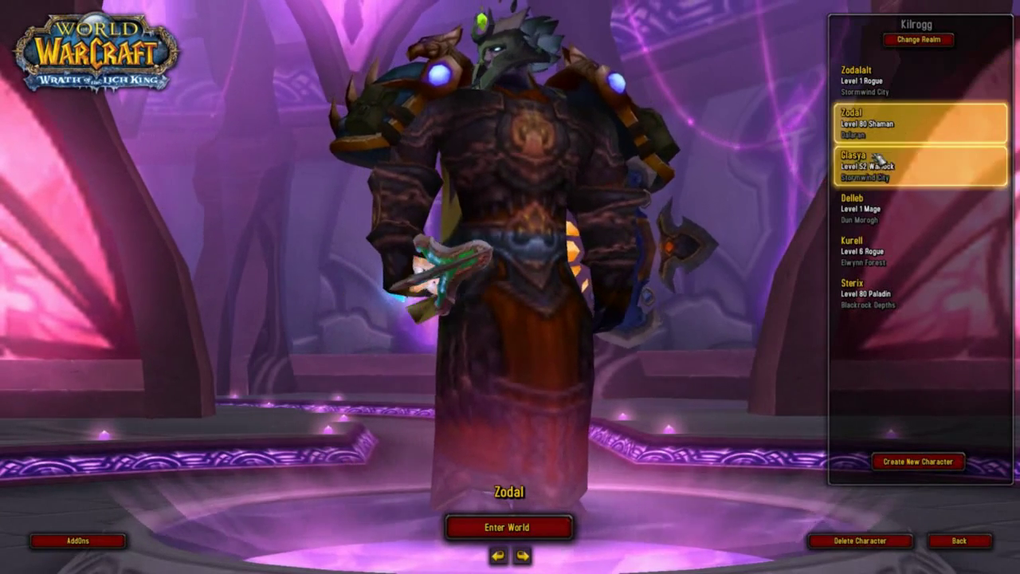
Review the installed addons list, then enter the world as the level 80 Shaman Zodal.
click(73, 541)
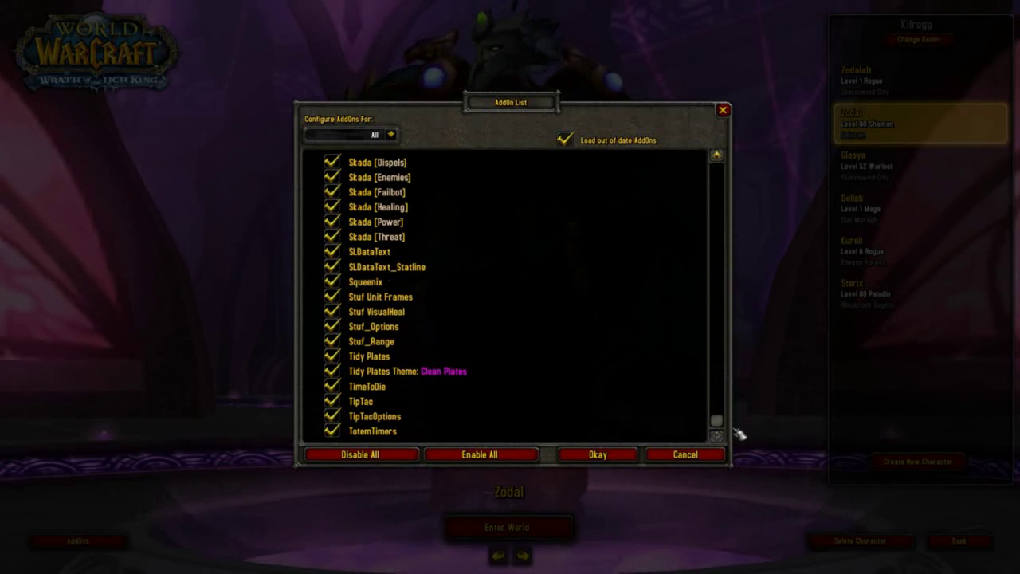
drag(739, 444, 746, 130)
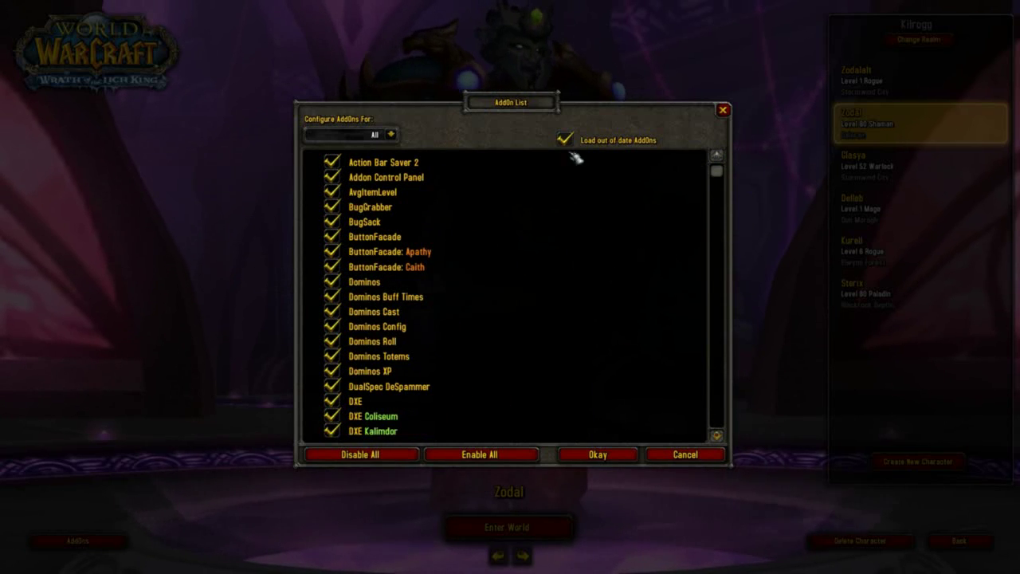
click(602, 454)
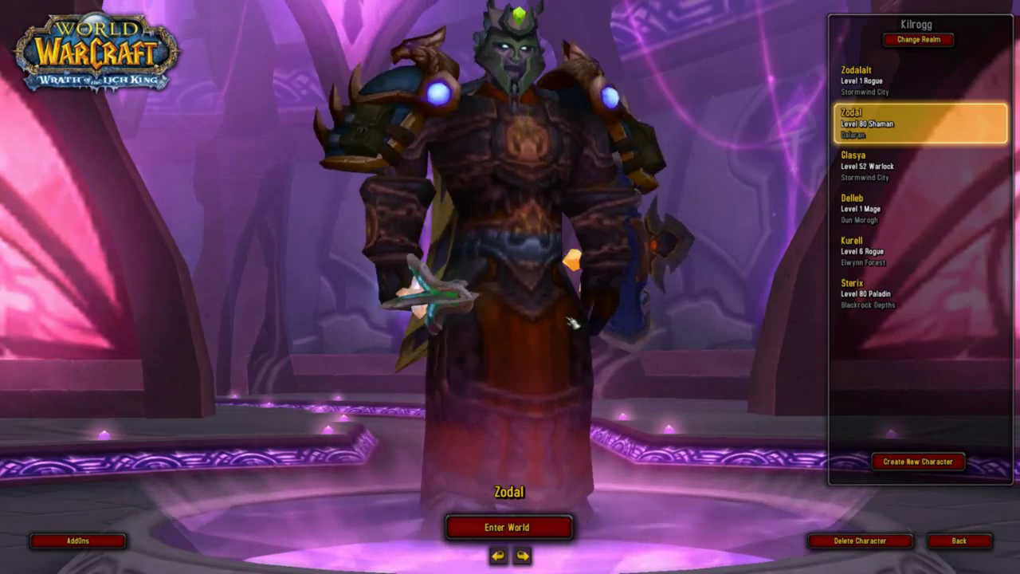
drag(499, 342, 574, 357)
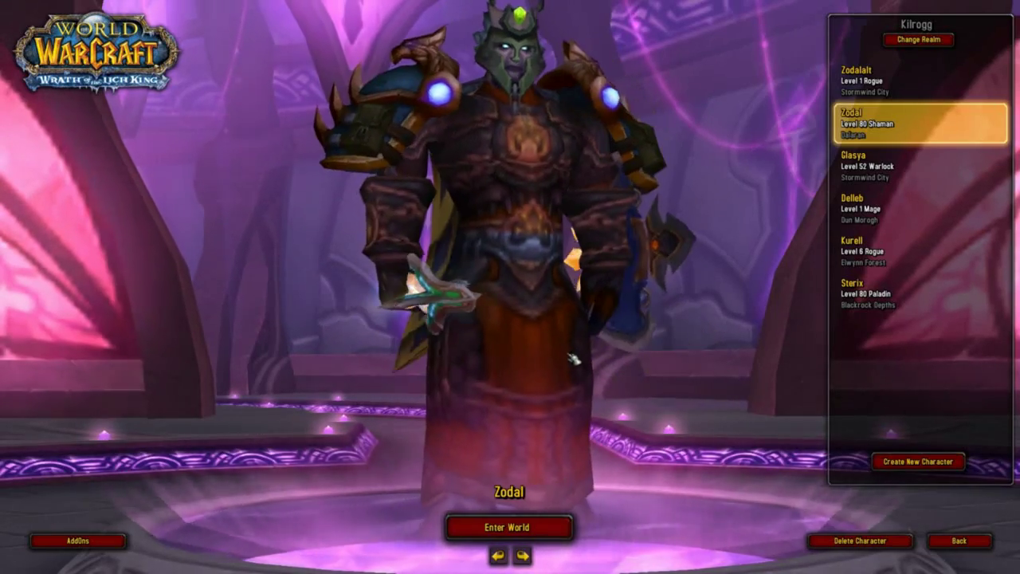
click(519, 528)
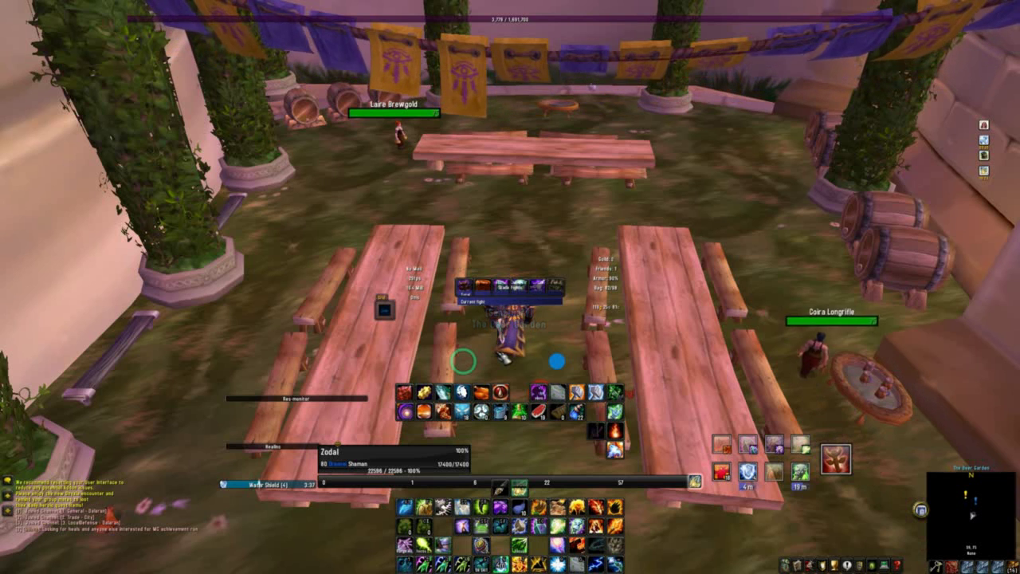
key(Escape)
Enable Use UI Scale, lower the scale toward Low, apply it and return to the game.
click(509, 252)
click(548, 248)
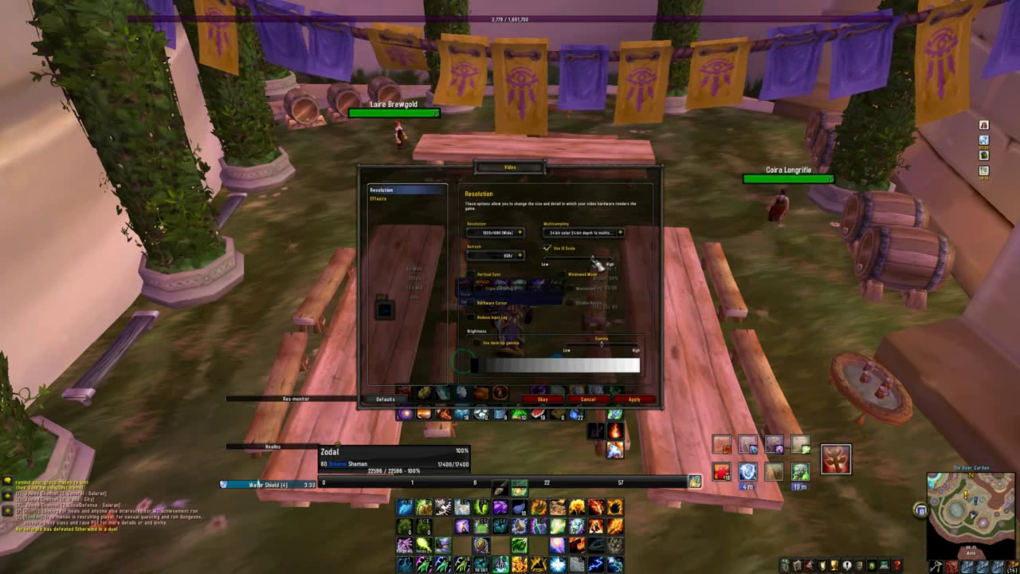
drag(596, 263, 606, 264)
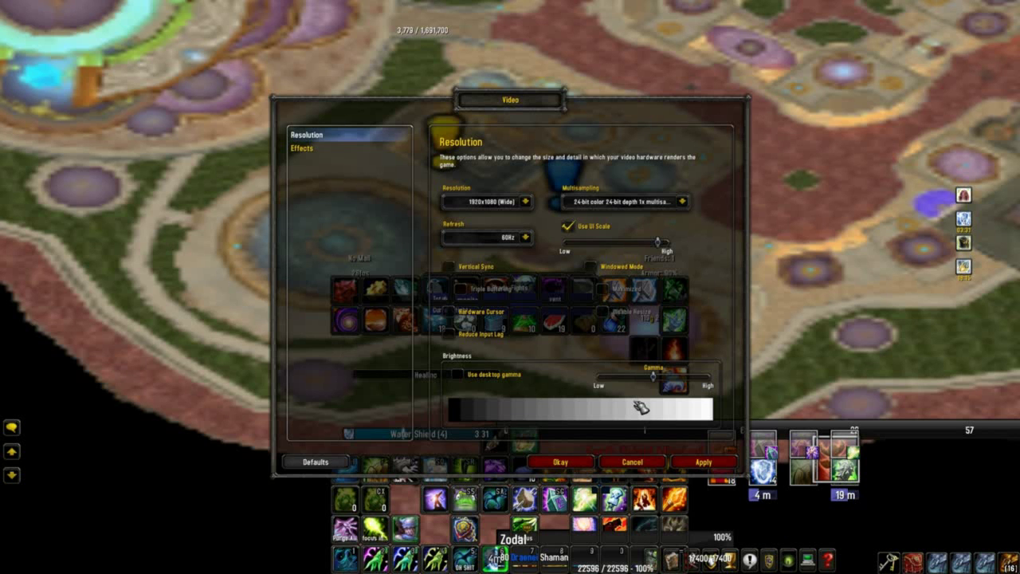
click(579, 464)
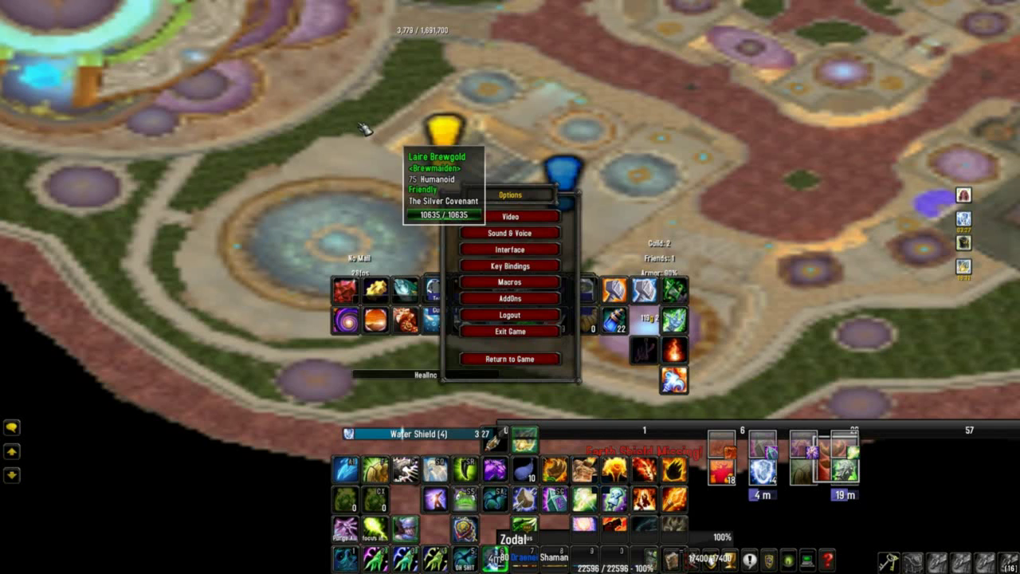
click(506, 217)
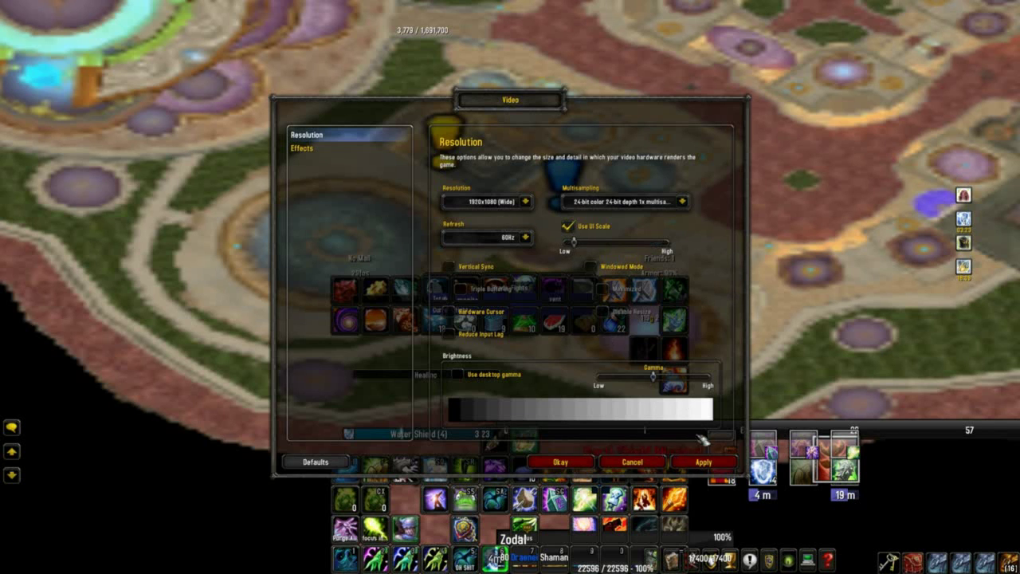
click(705, 463)
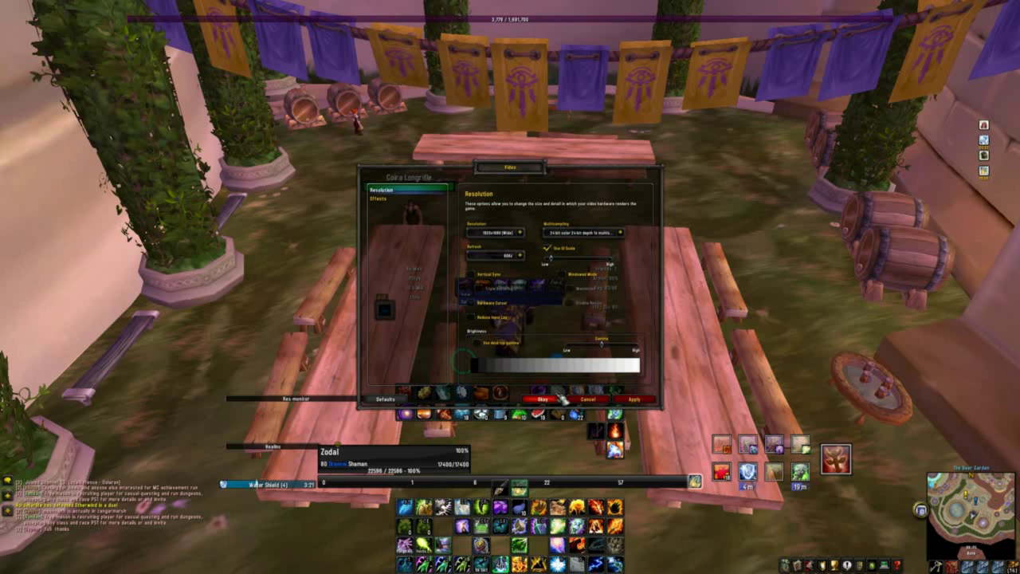
click(559, 398)
click(524, 334)
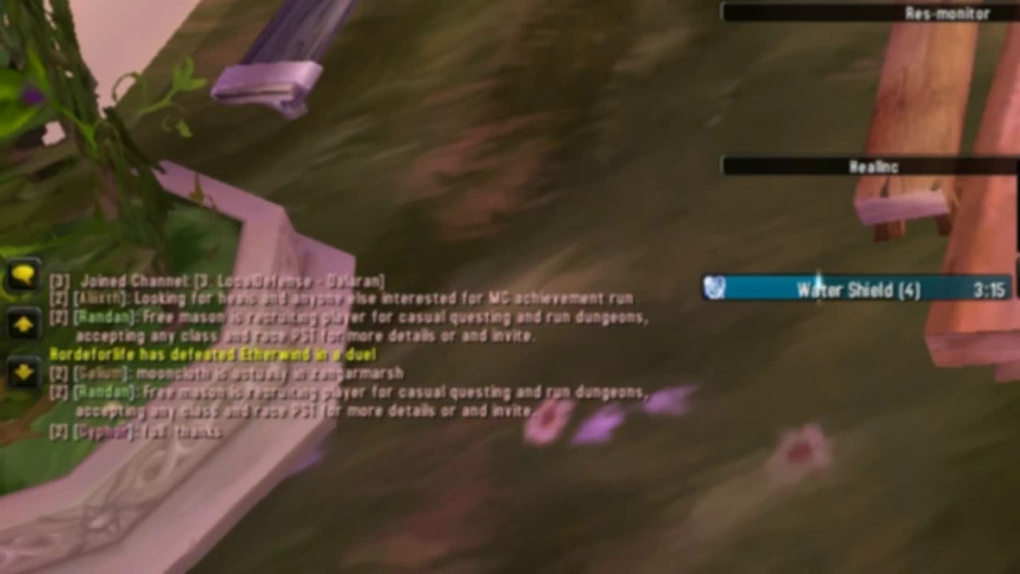
Run /dxe, then switch the addon profile to UltimateShamanUlenh with /reflux, reloading the UI.
text(/dxe)
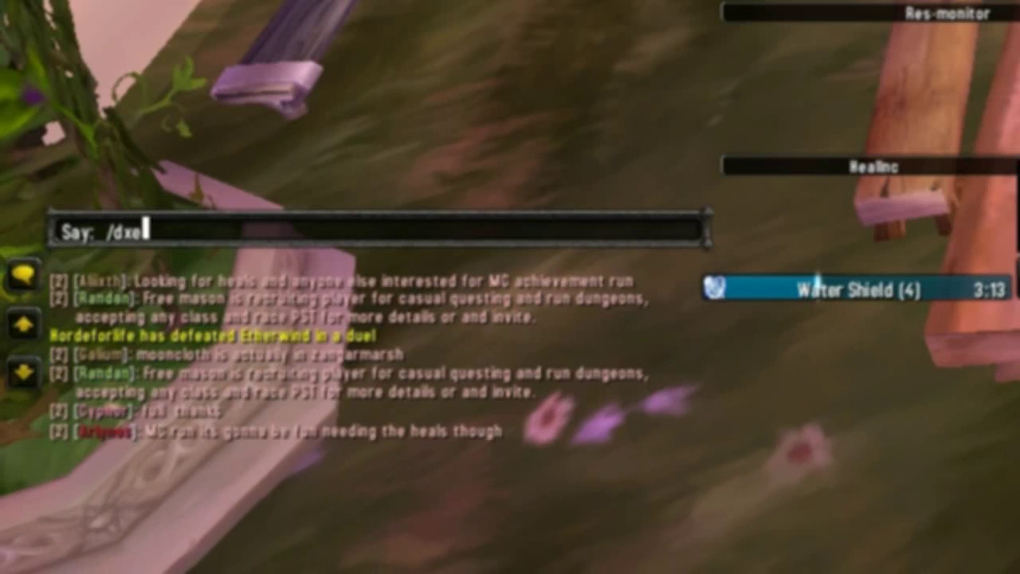
key(Return)
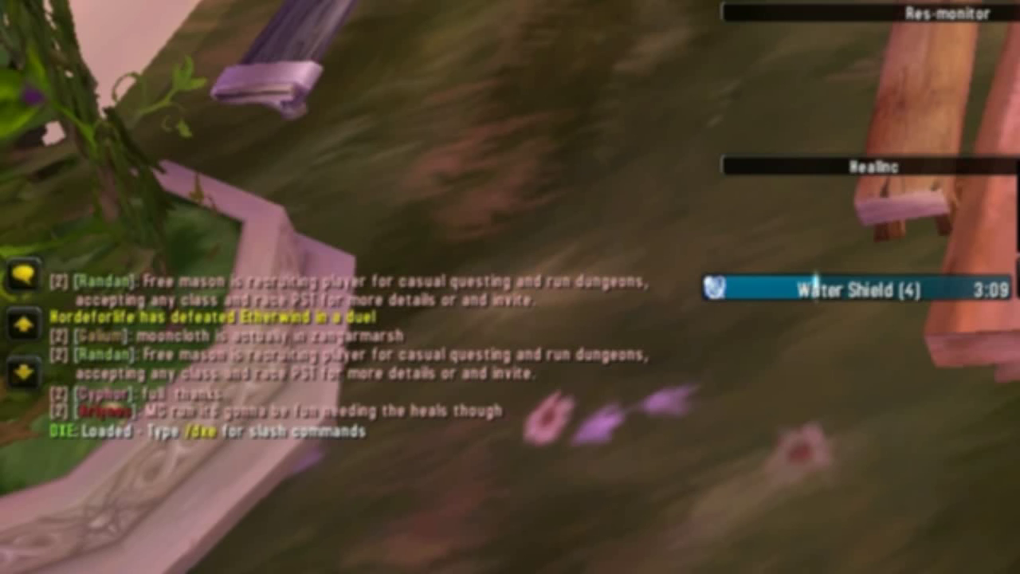
key(Return)
text(/reflux switch UltimateShamanUlenh)
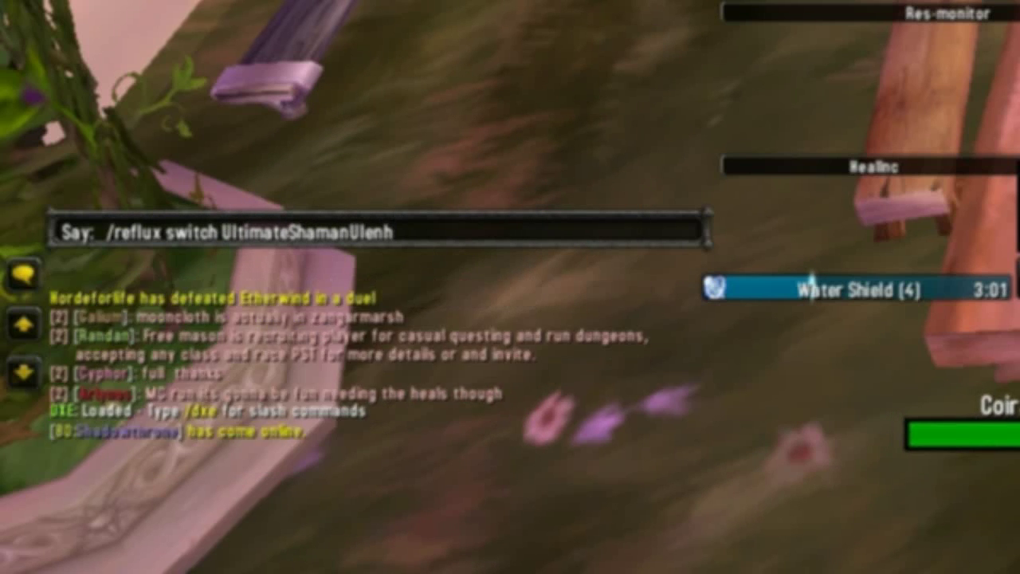
key(shift+Home)
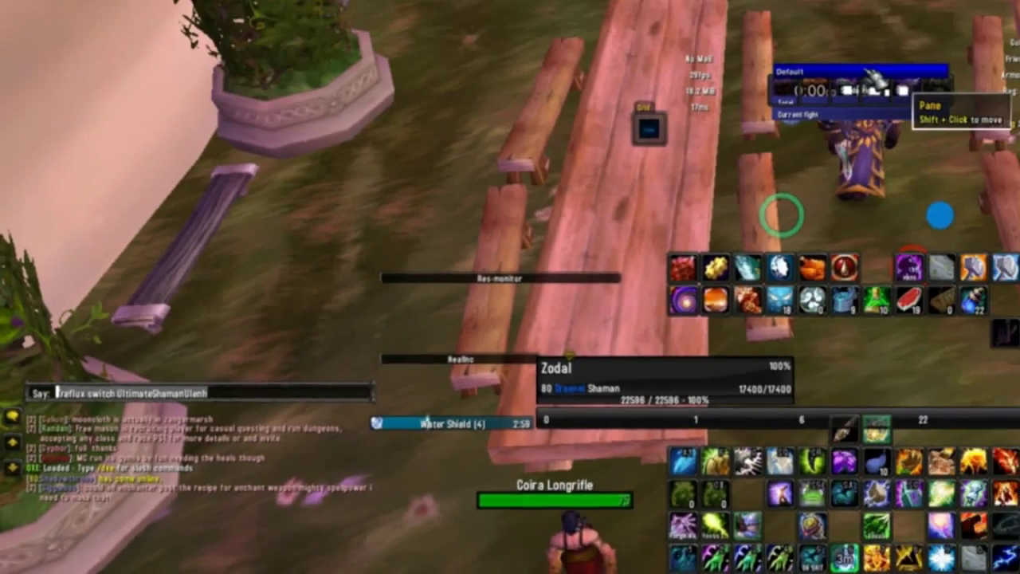
key(Return)
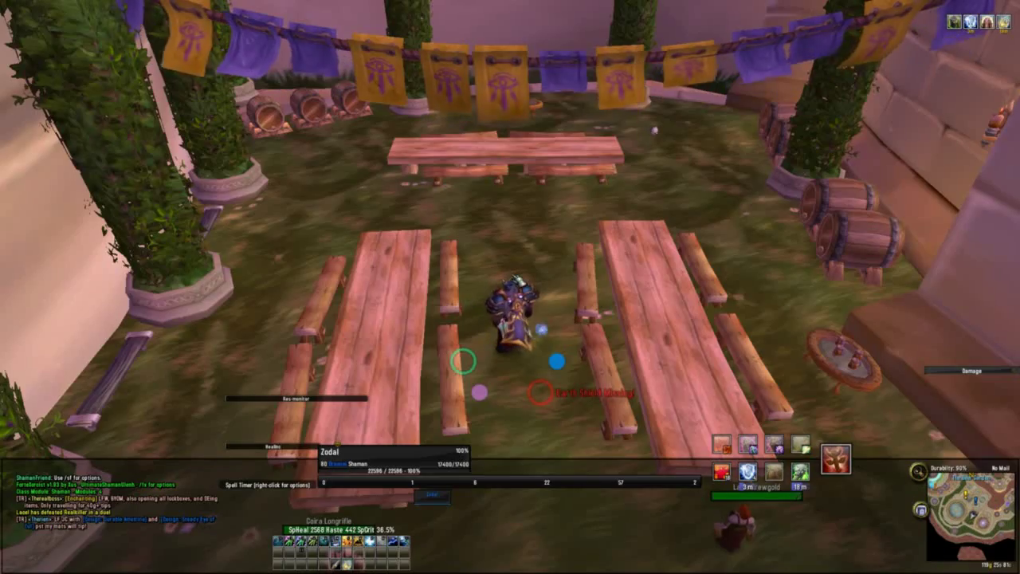
Cast Lightning Shield on the Shaman, then replace it with Water Shield.
key(d)
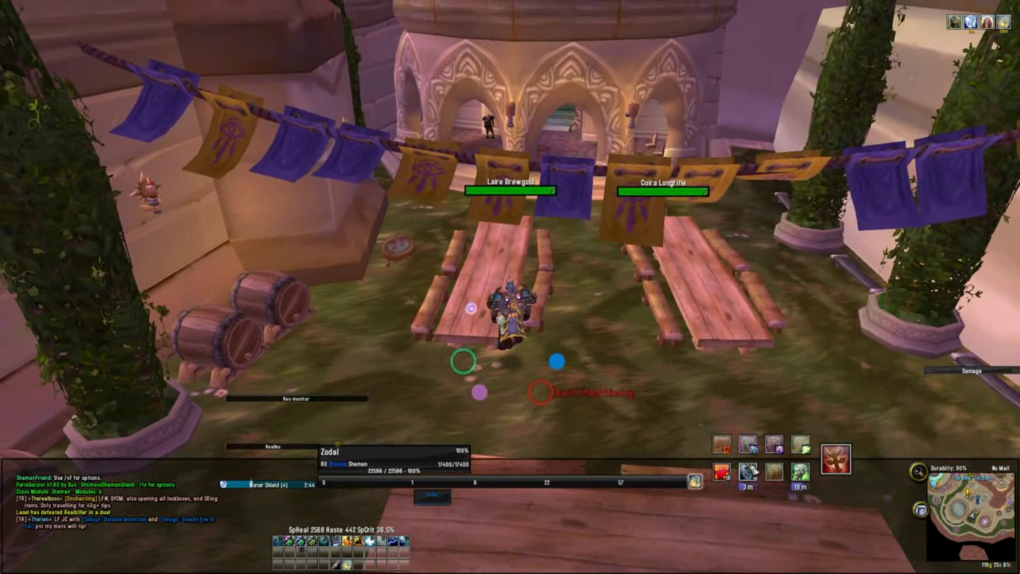
click(749, 471)
click(751, 473)
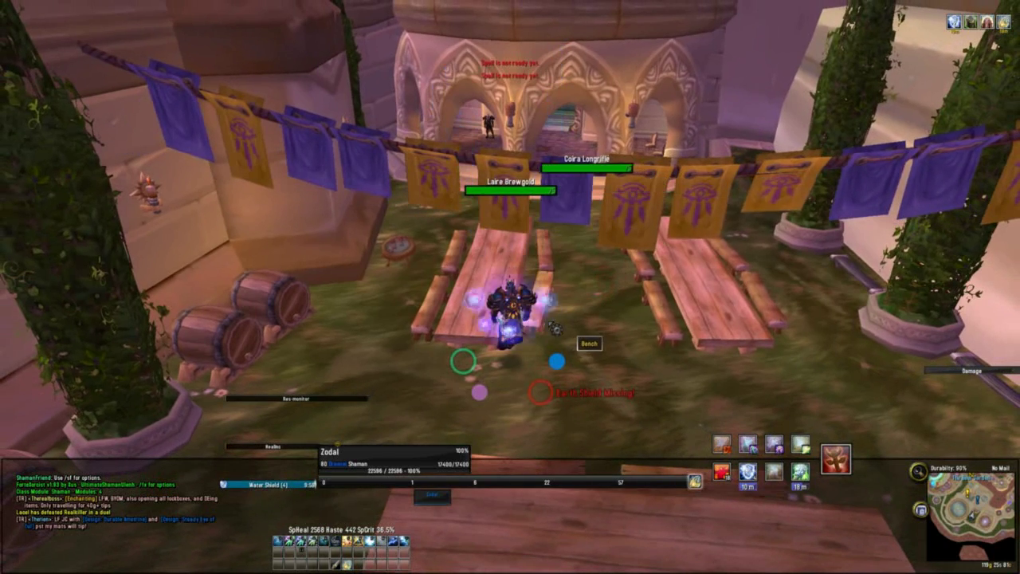
key(d)
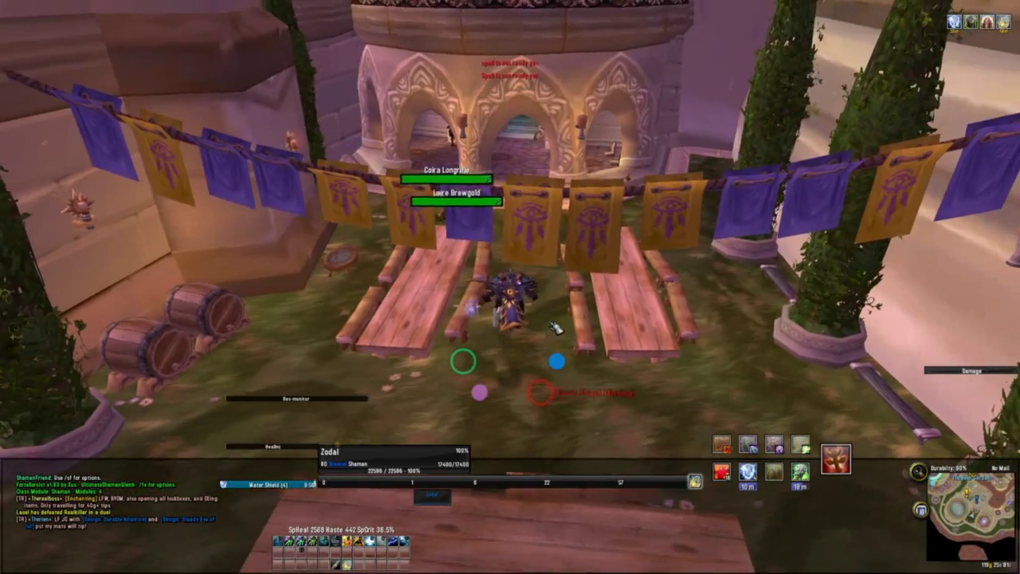
Glance at the bags, then open the Power Auras window with /powa.
key(b)
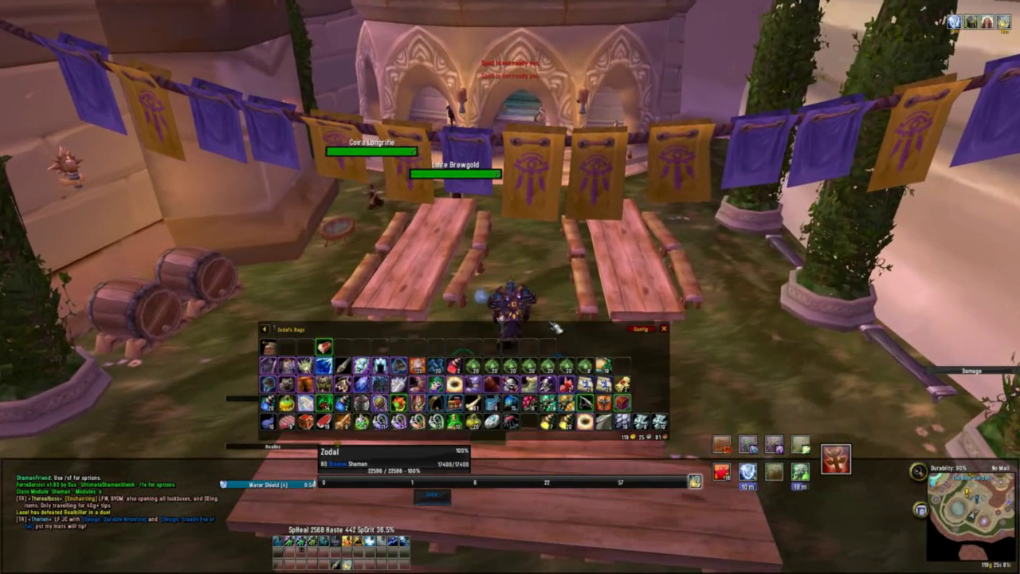
key(b)
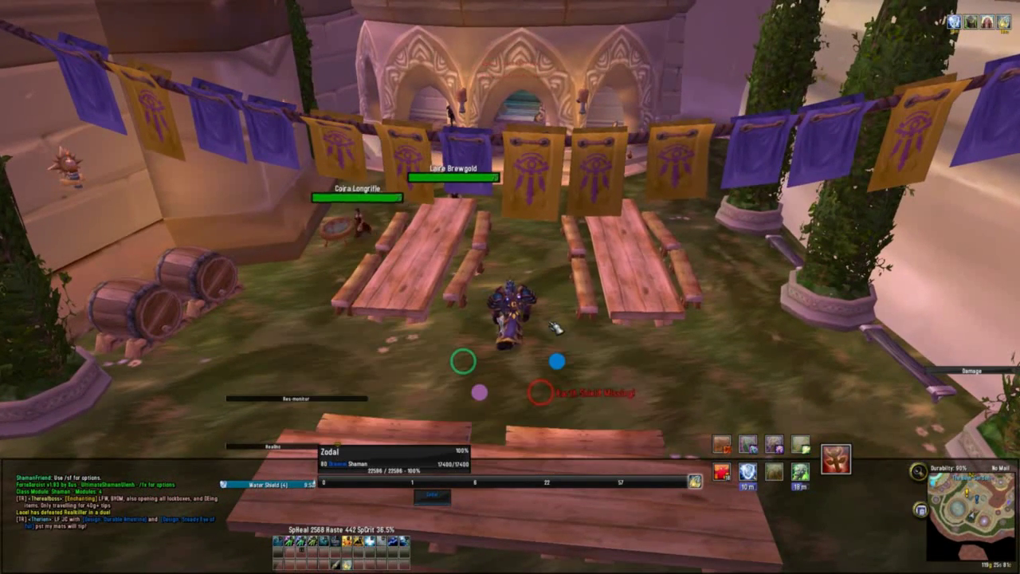
key(s)
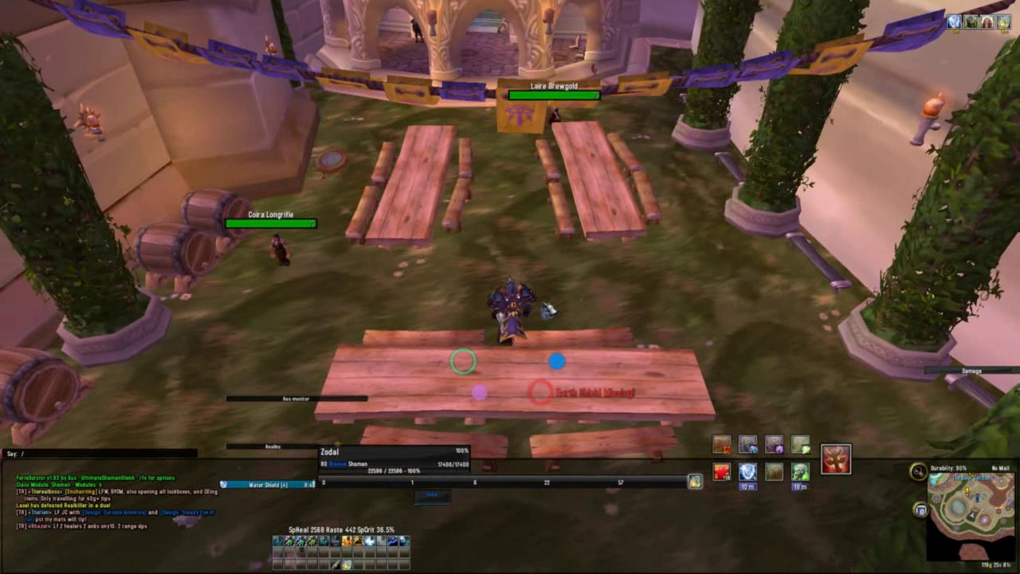
text(/powa)
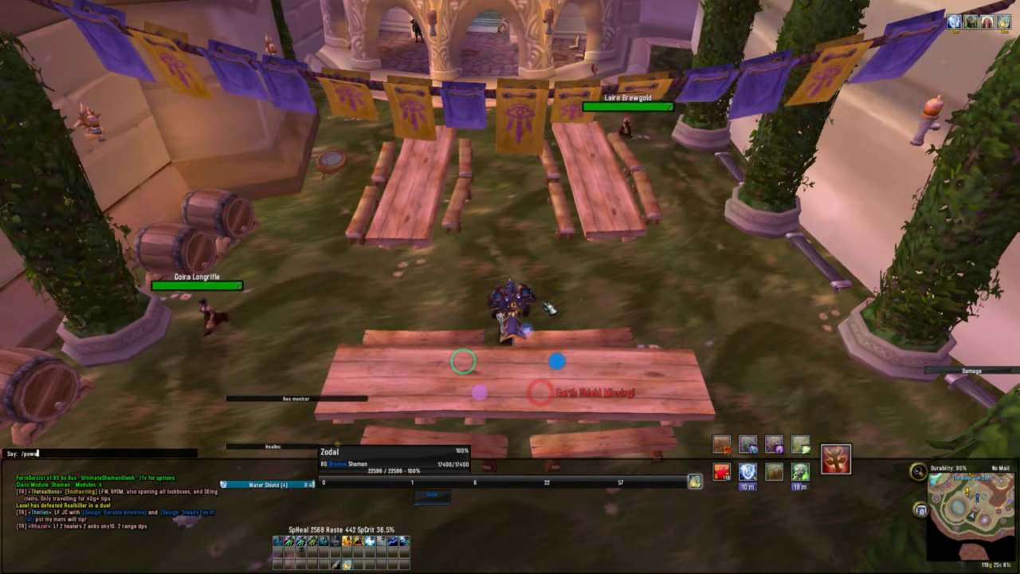
key(Return)
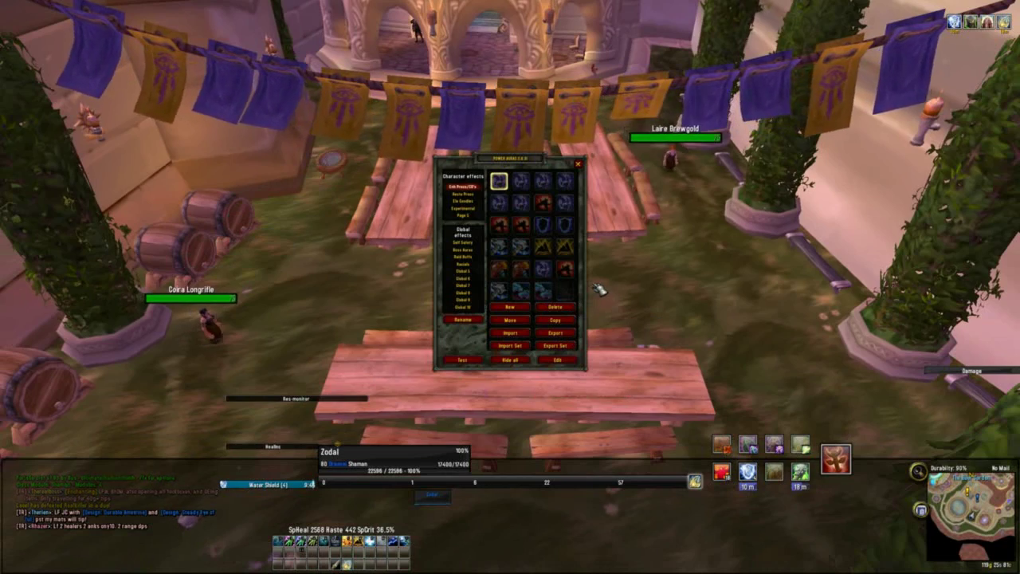
Check the active talent spec, then toggle off auras 11, 12 and four more Enhancement procs.
key(n)
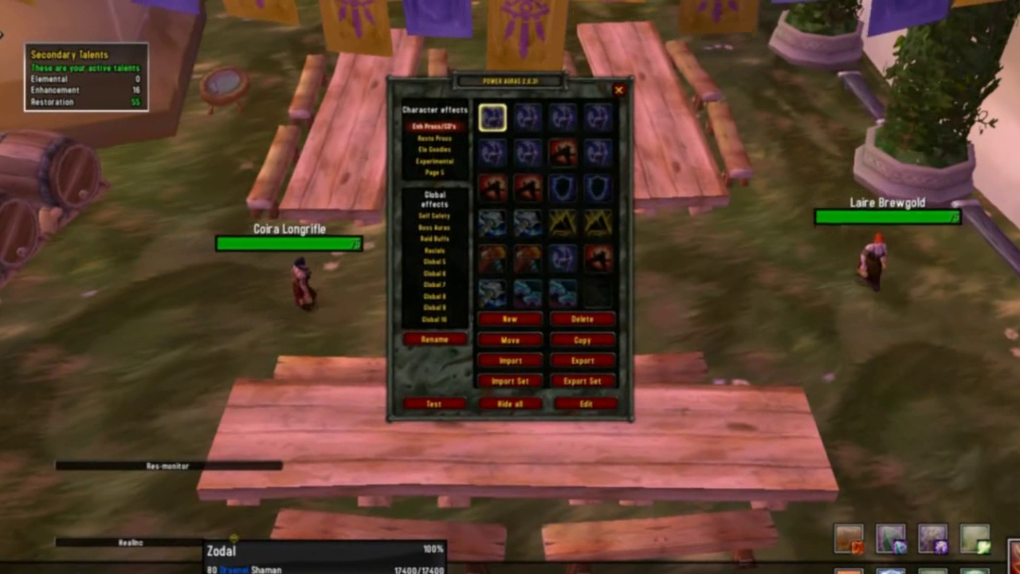
key(n)
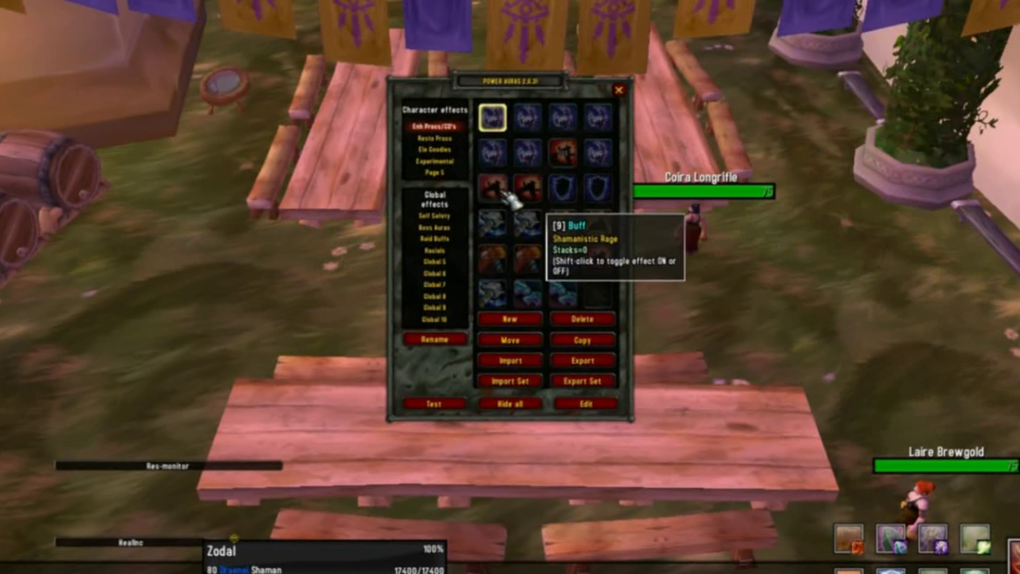
shift+click(564, 191)
shift+click(599, 192)
shift+click(545, 230)
shift+click(564, 225)
shift+click(598, 223)
shift+click(534, 263)
Toggle off four more Enhancement auras, then edit Tidal Waves on the Resto Procs page.
shift+click(498, 255)
shift+click(571, 267)
shift+click(604, 260)
shift+click(492, 295)
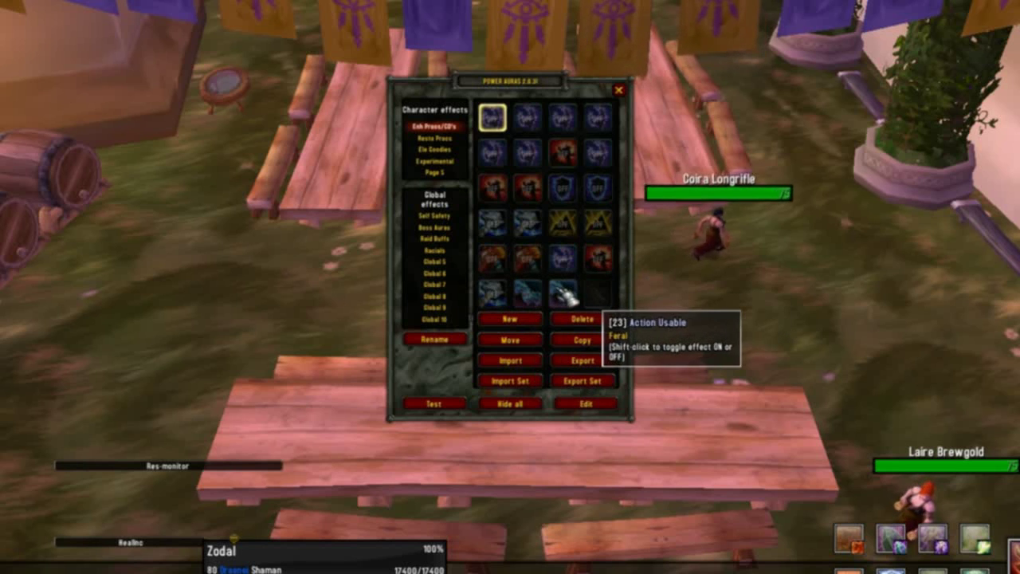
click(439, 139)
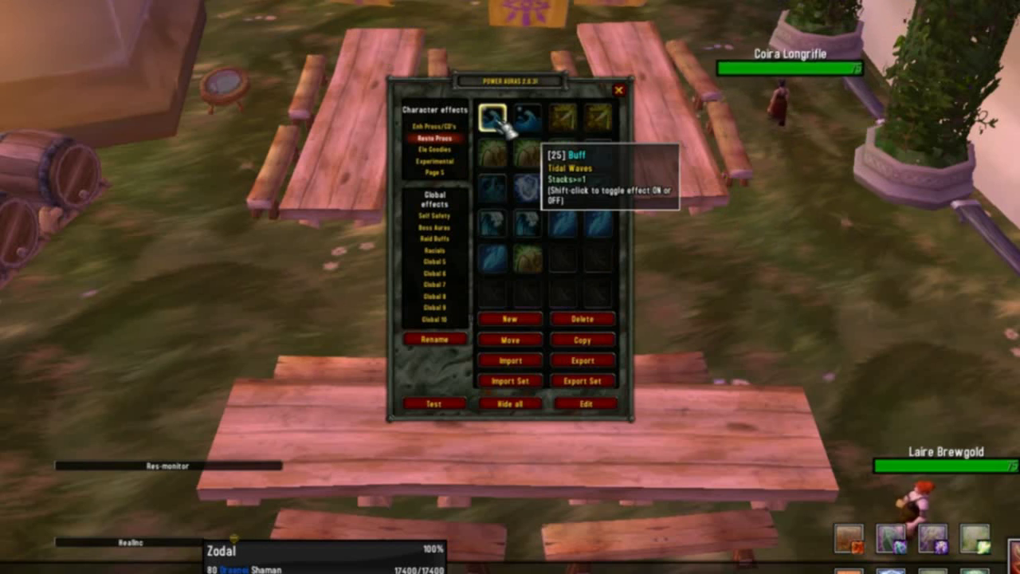
click(594, 403)
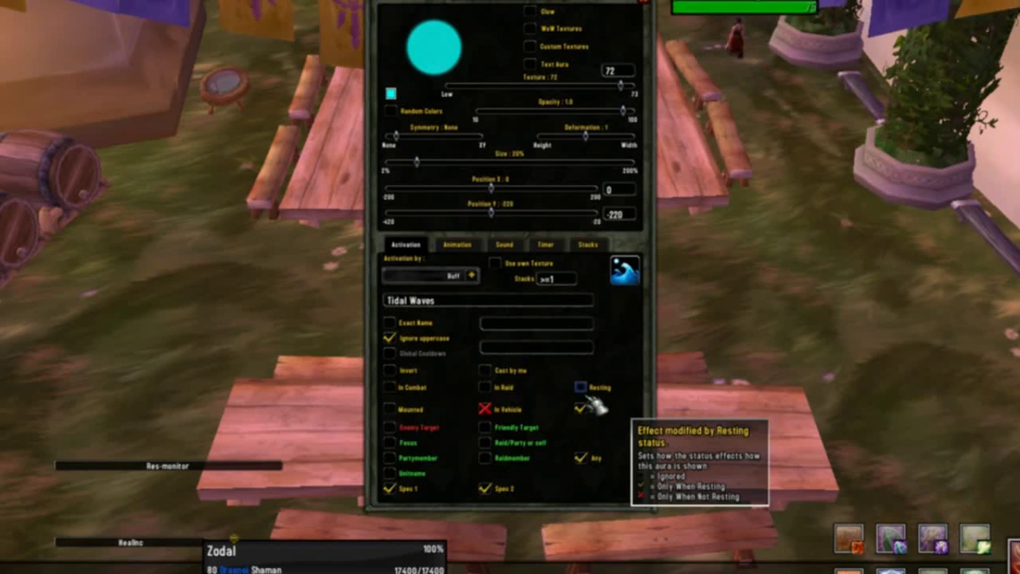
Clear the primary-spec option on the Tidal Waves and Earthliving auras.
drag(542, 7, 783, 2)
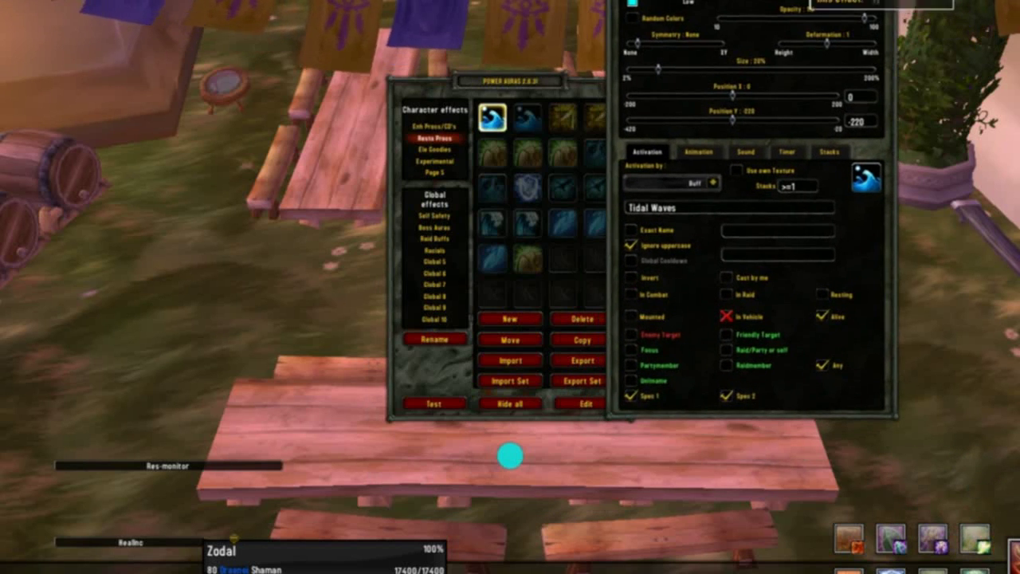
click(633, 396)
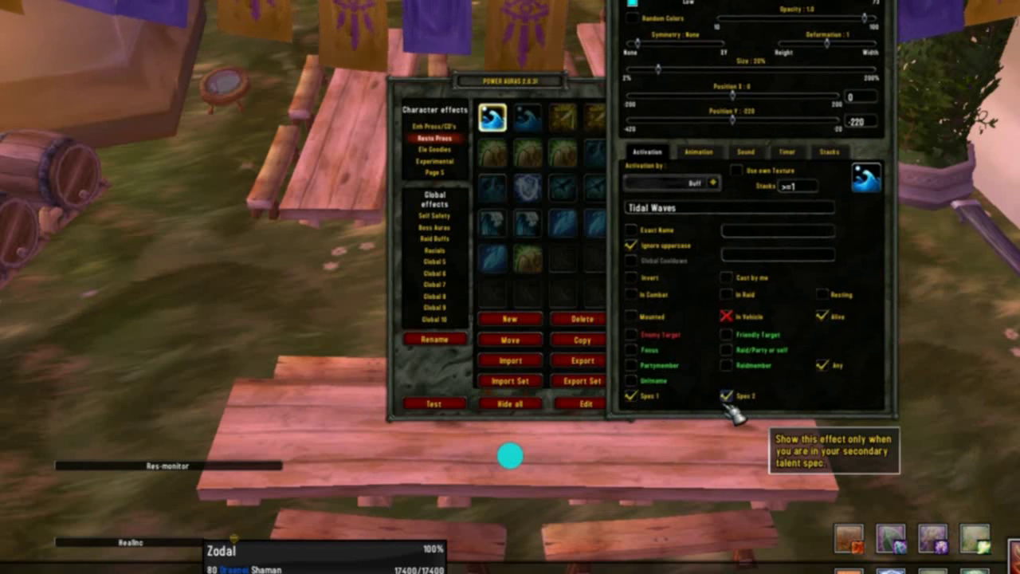
click(633, 396)
click(538, 116)
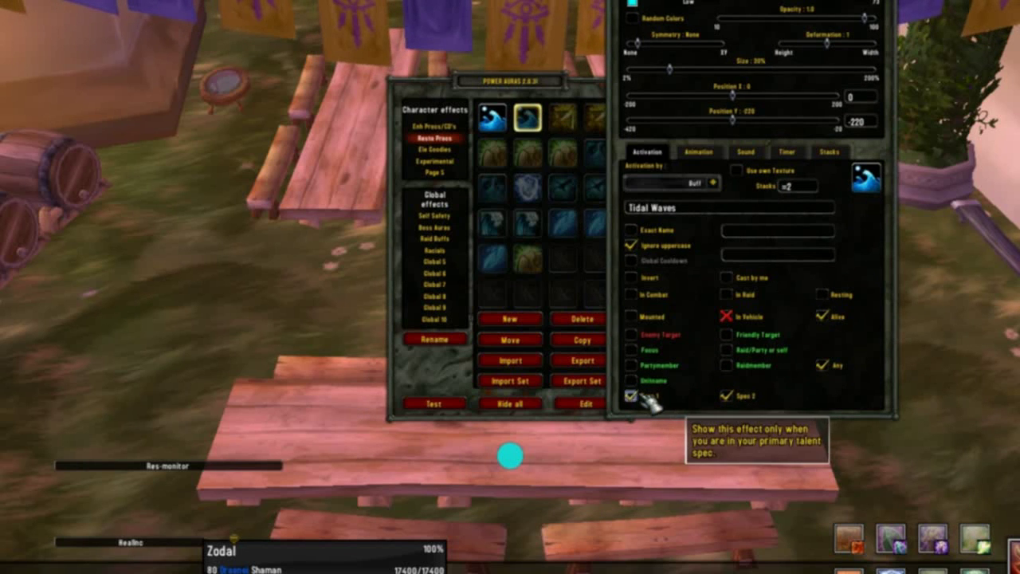
click(563, 117)
click(633, 397)
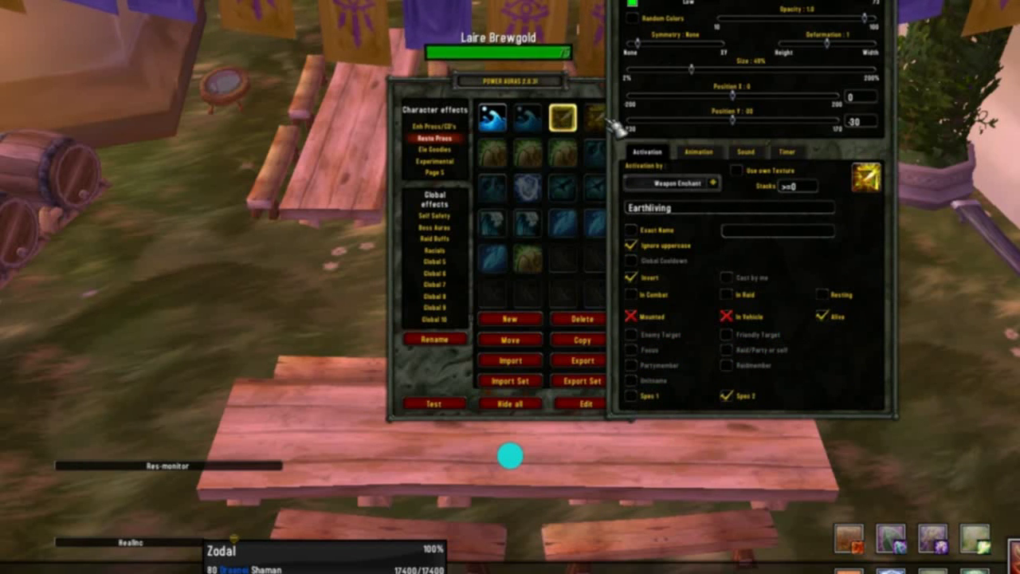
click(633, 396)
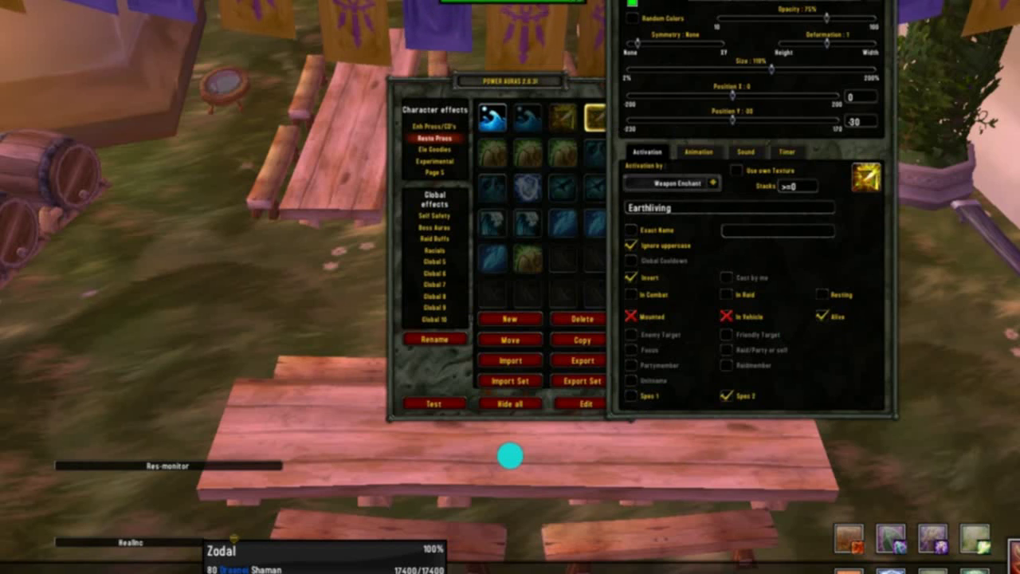
Step through the Earth Shield, Riptide, Water Shield and Nature's Swiftness aura settings.
click(493, 153)
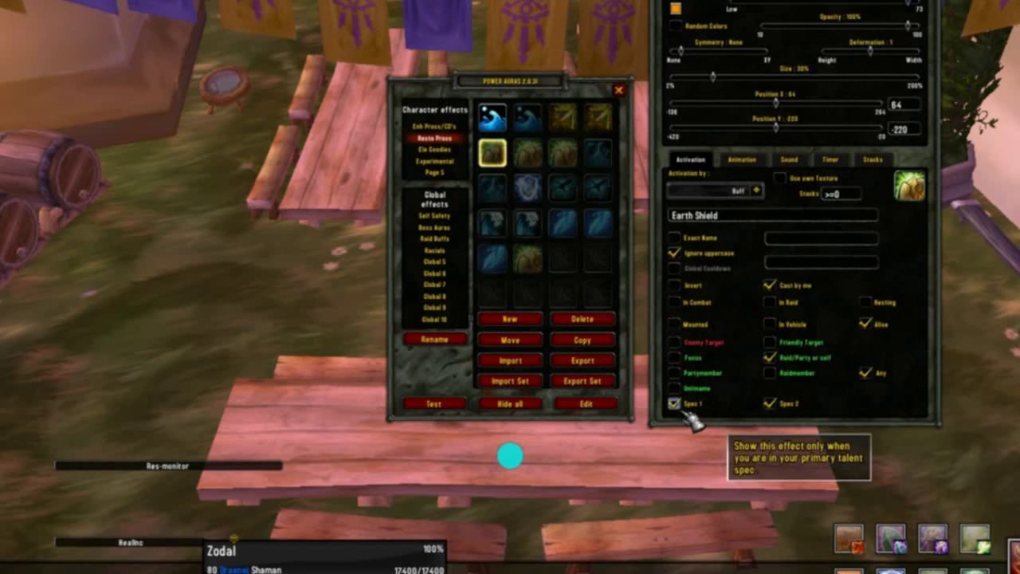
click(527, 153)
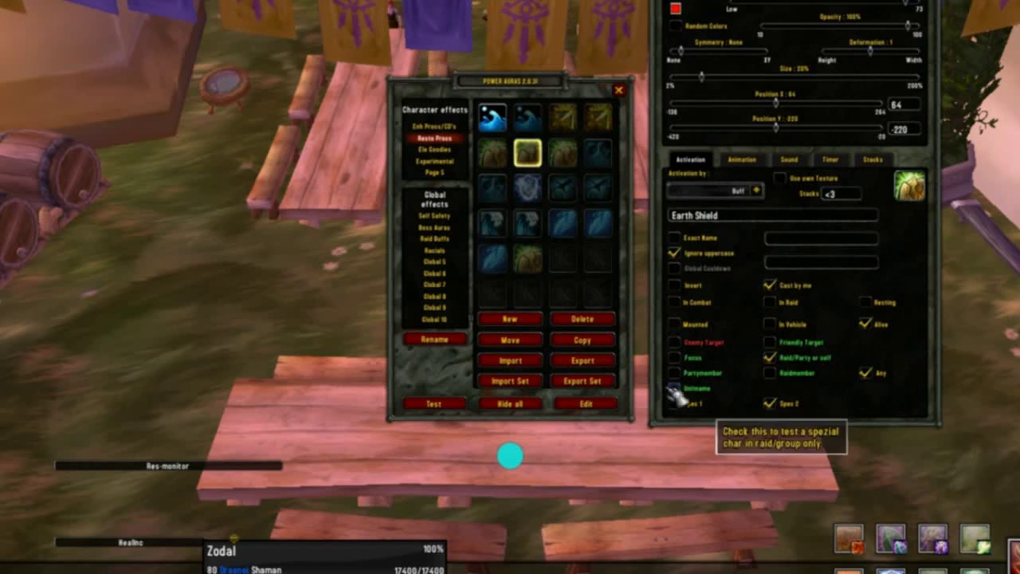
click(563, 152)
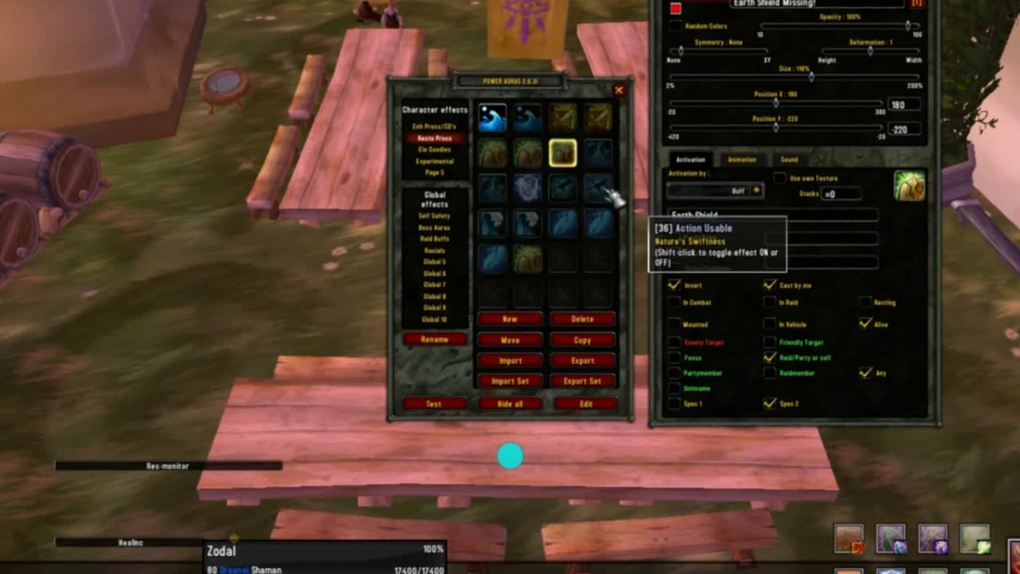
click(597, 153)
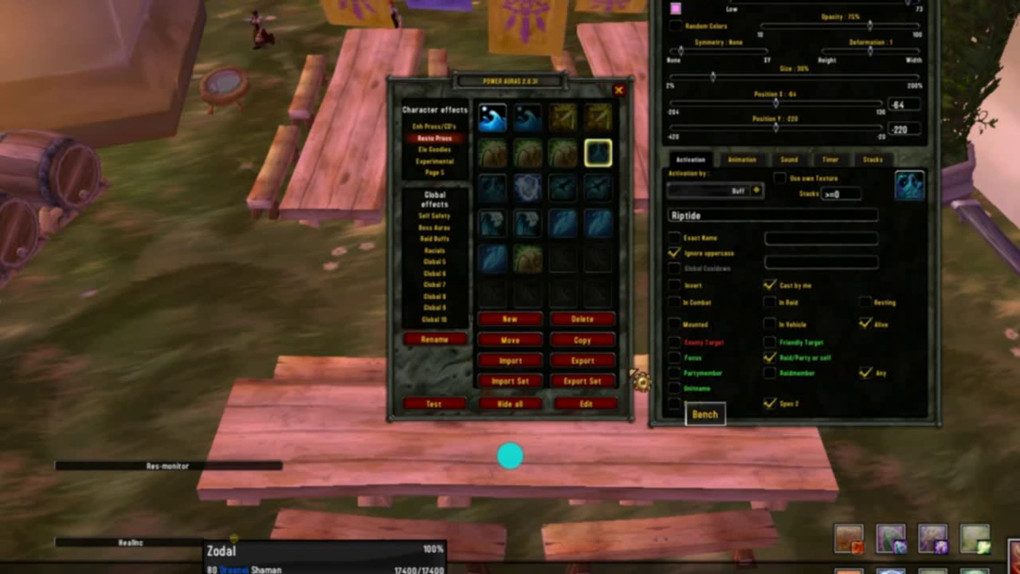
click(493, 189)
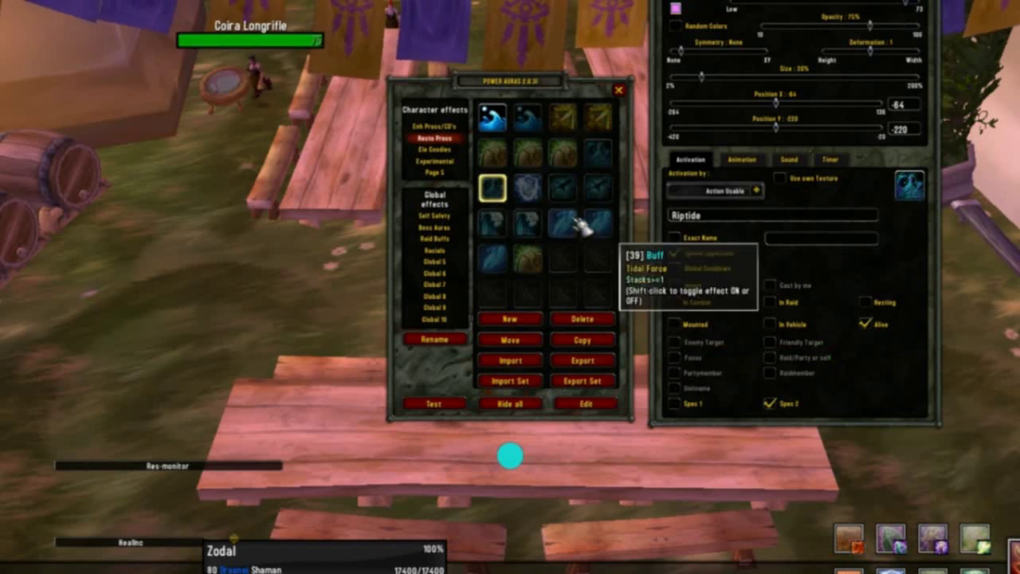
click(526, 189)
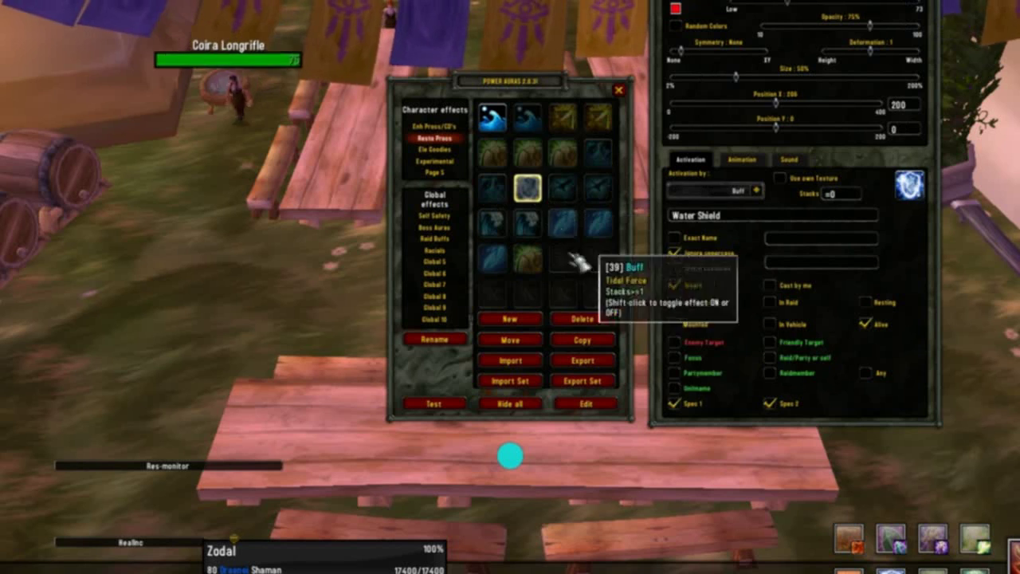
click(568, 190)
click(600, 189)
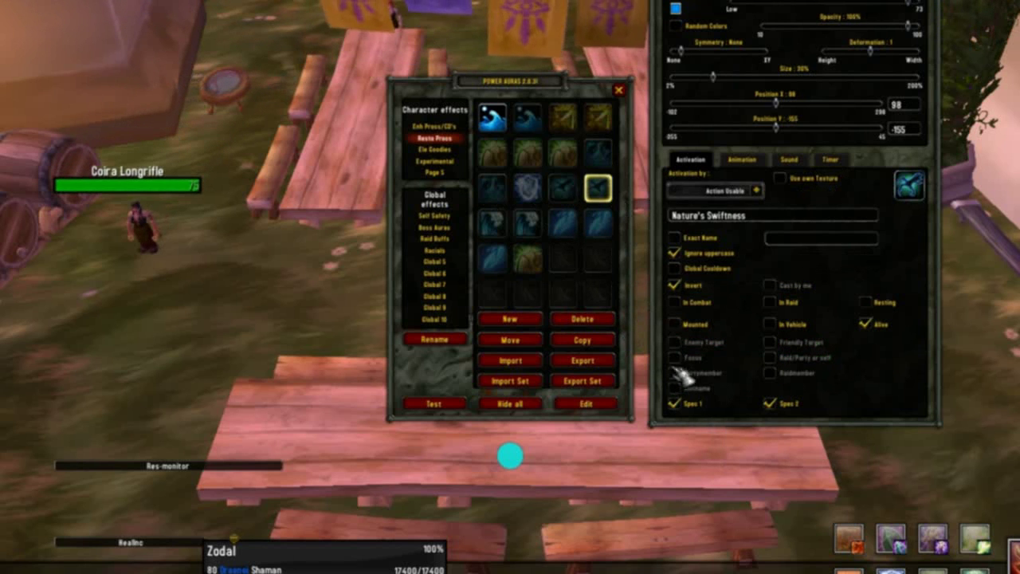
Review the Mana Tide, Tidal Force and last Earth Shield auras, then show Ele Goodies.
click(496, 223)
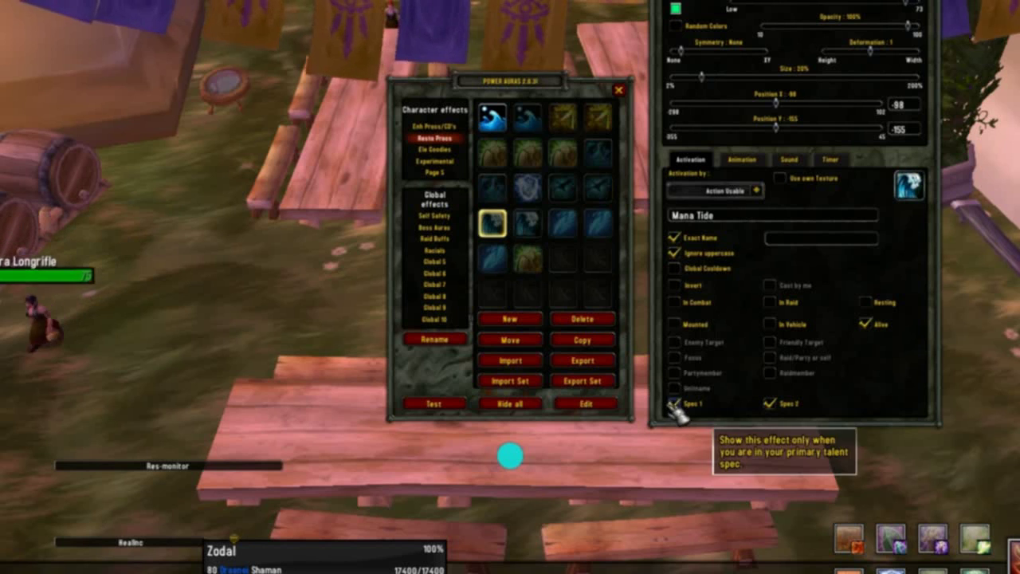
click(527, 223)
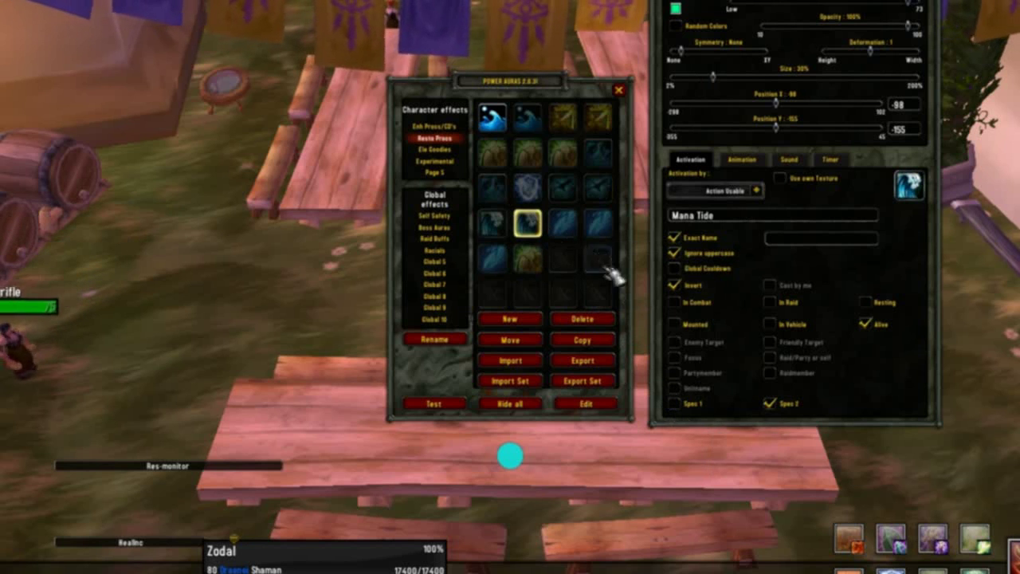
click(562, 223)
click(602, 225)
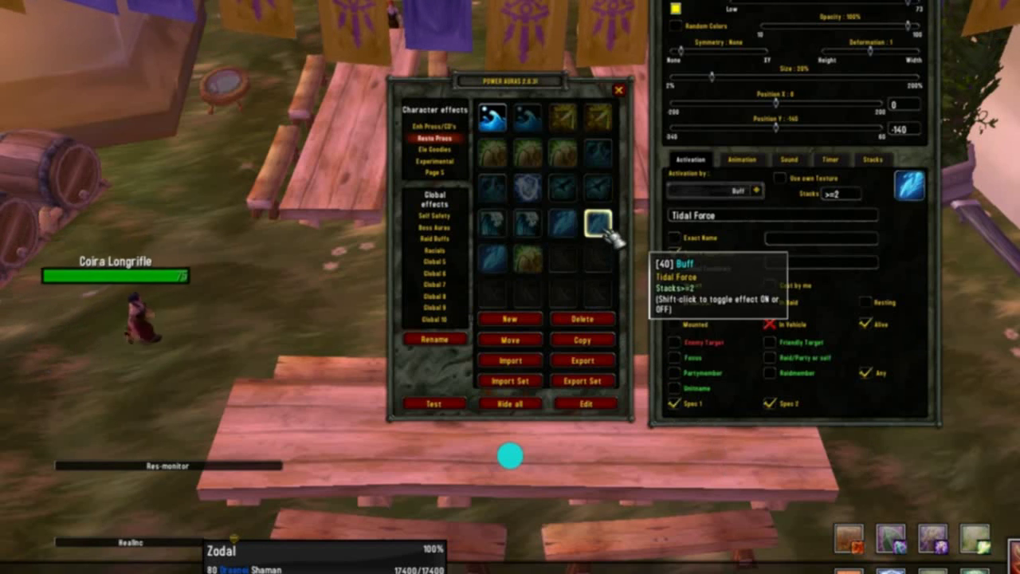
click(493, 257)
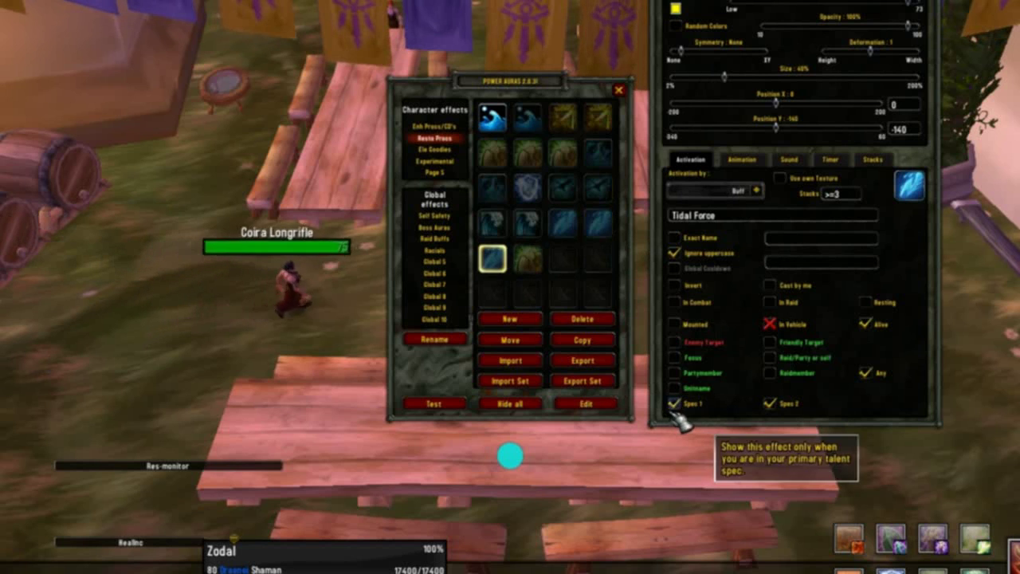
click(527, 257)
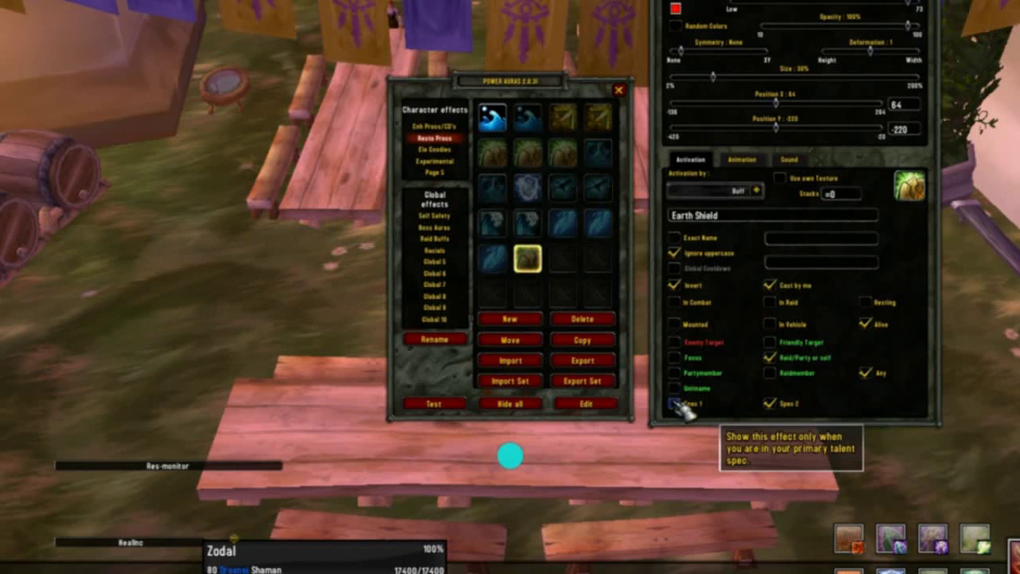
click(451, 149)
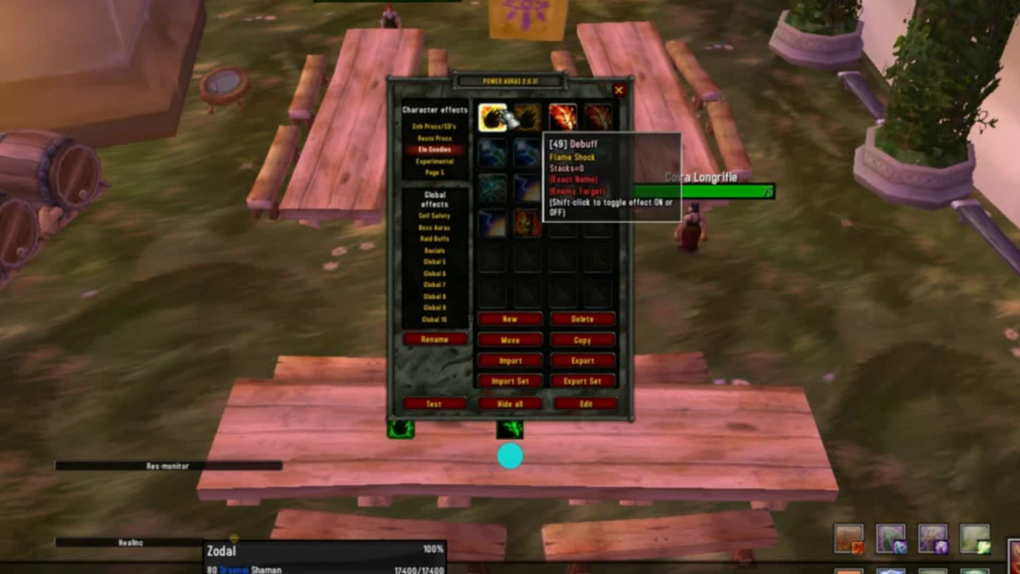
Review the Flame Shock and Lava Burst auras and let Chain Lightning show in Spec 2.
click(606, 404)
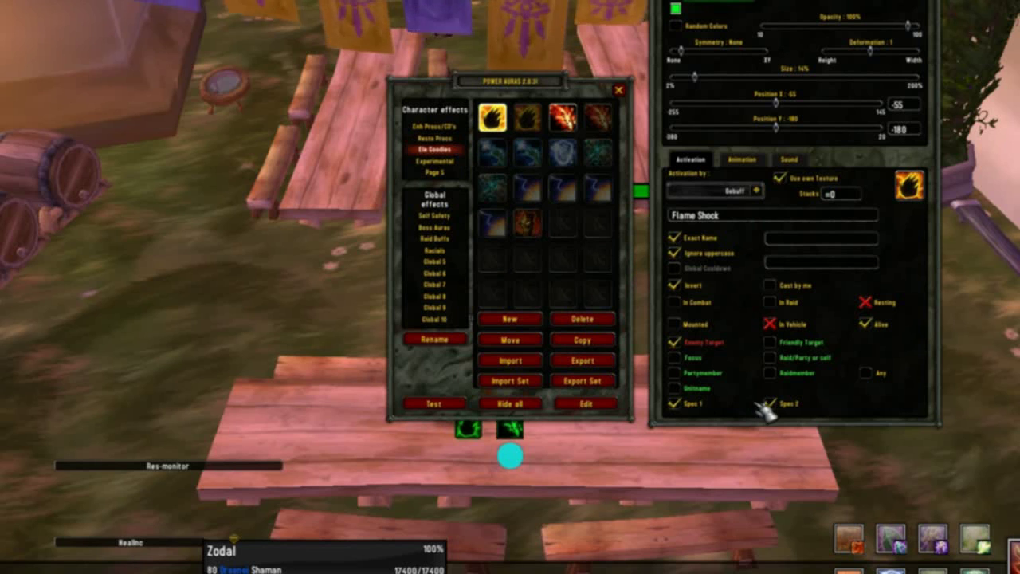
click(527, 117)
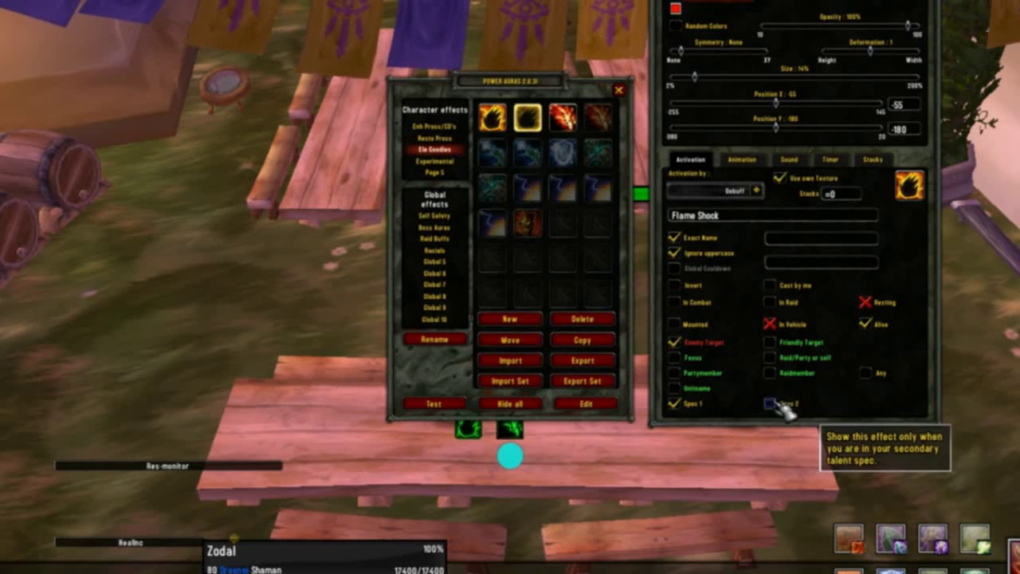
click(563, 117)
click(597, 117)
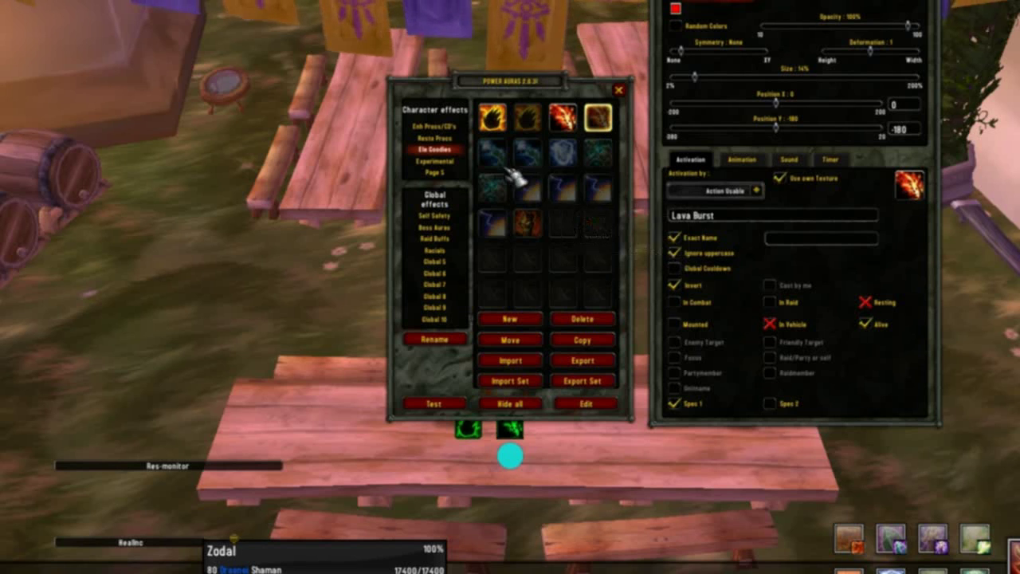
click(527, 152)
click(769, 404)
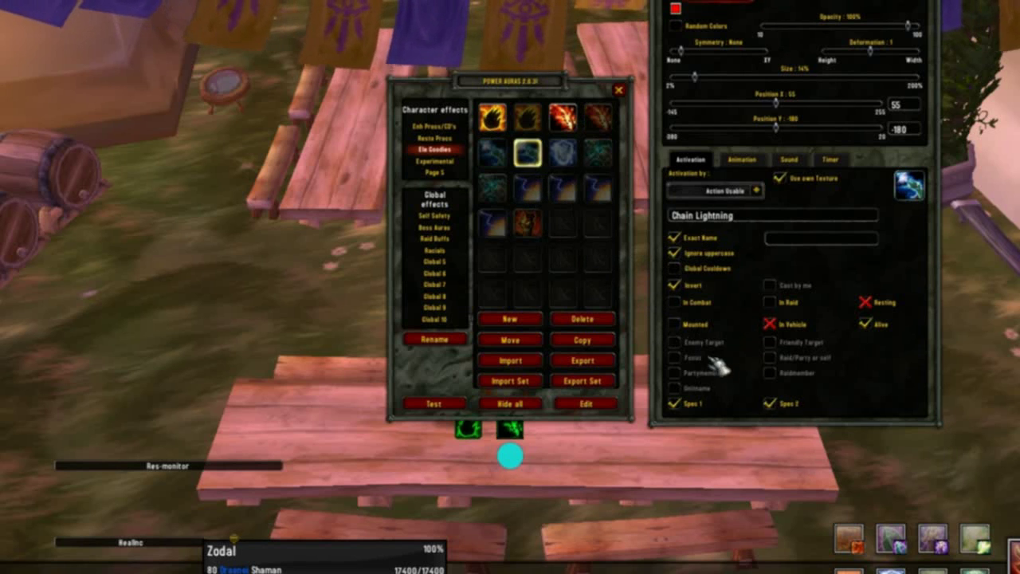
Step through Water Shield, Flametongue and Elemental Mastery auras, ending on Totem of Wrath.
click(563, 152)
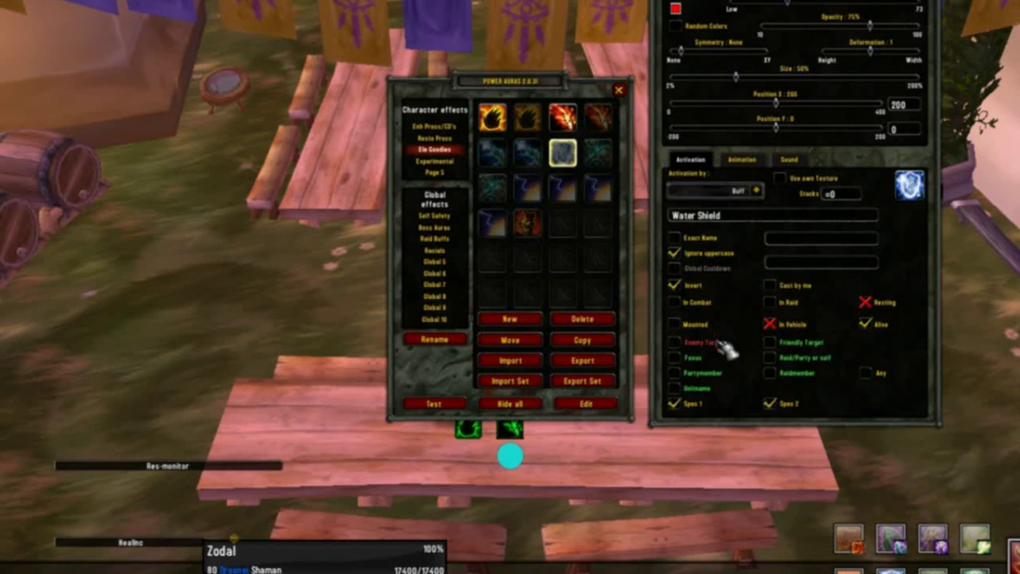
click(598, 152)
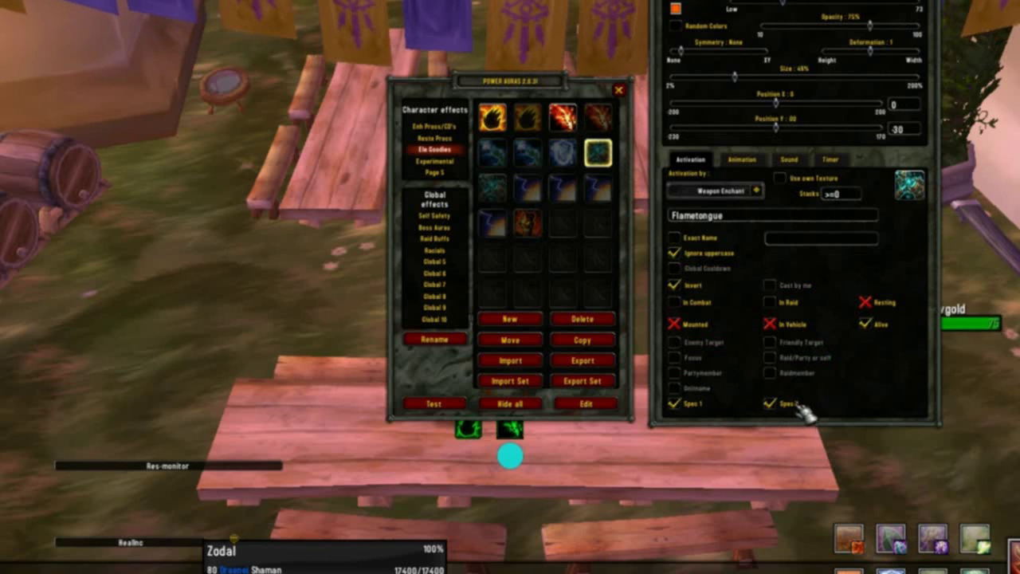
click(493, 188)
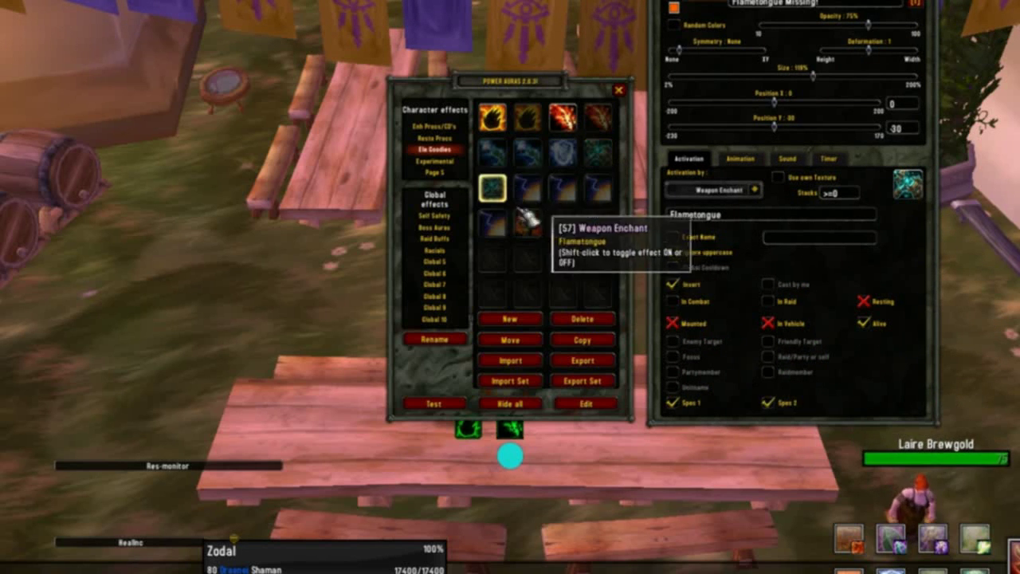
click(528, 189)
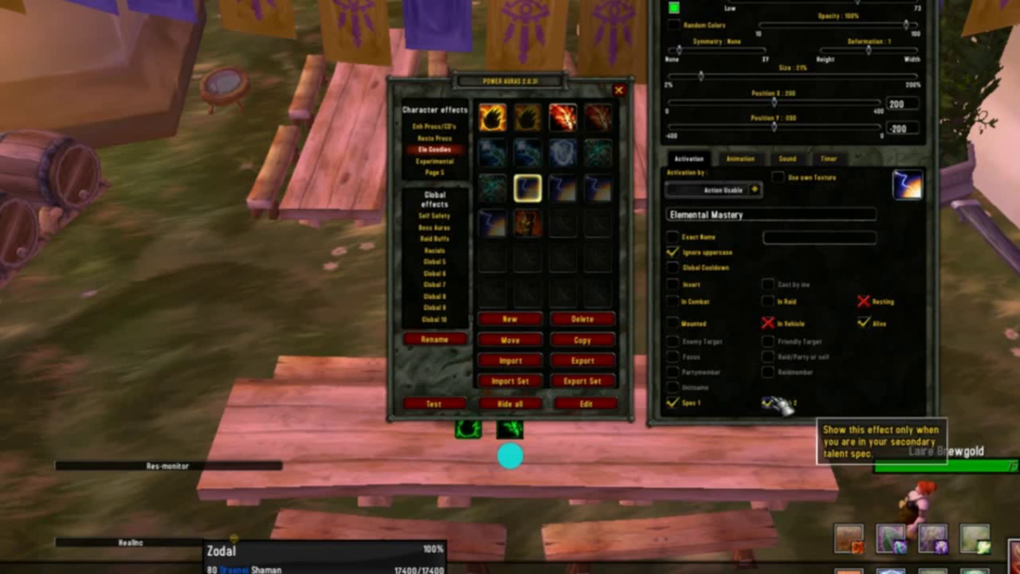
click(562, 188)
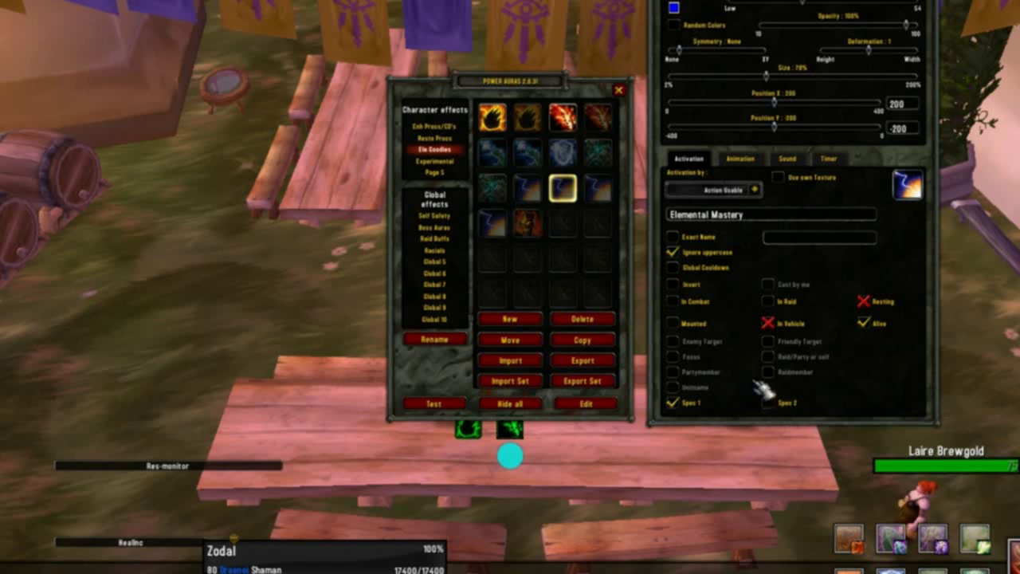
click(598, 190)
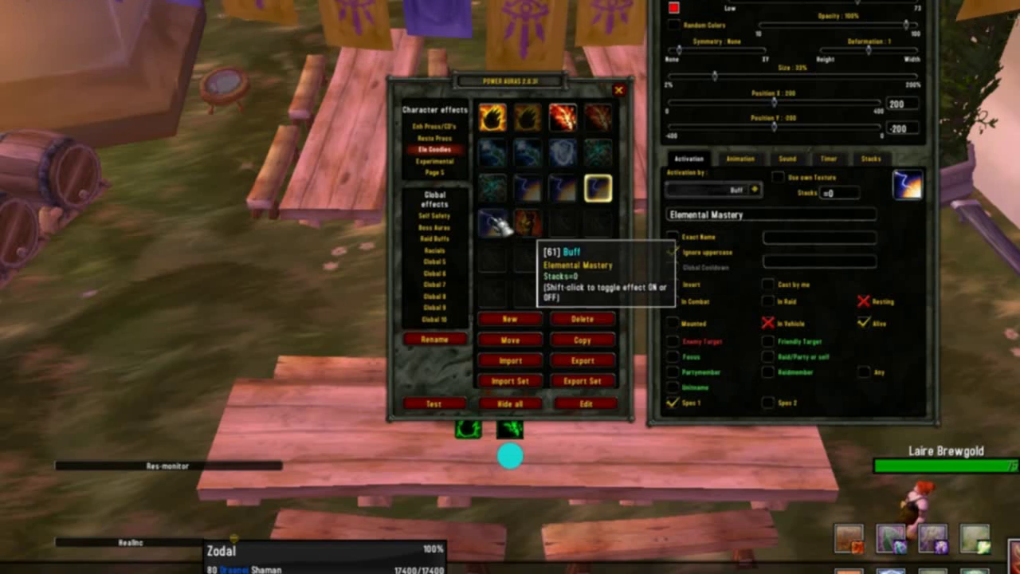
click(488, 217)
click(528, 225)
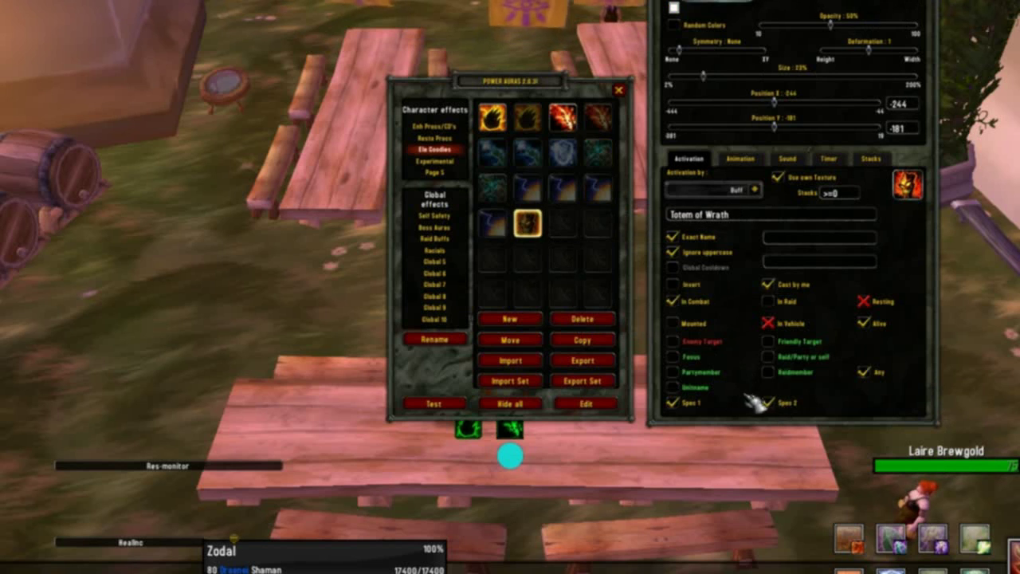